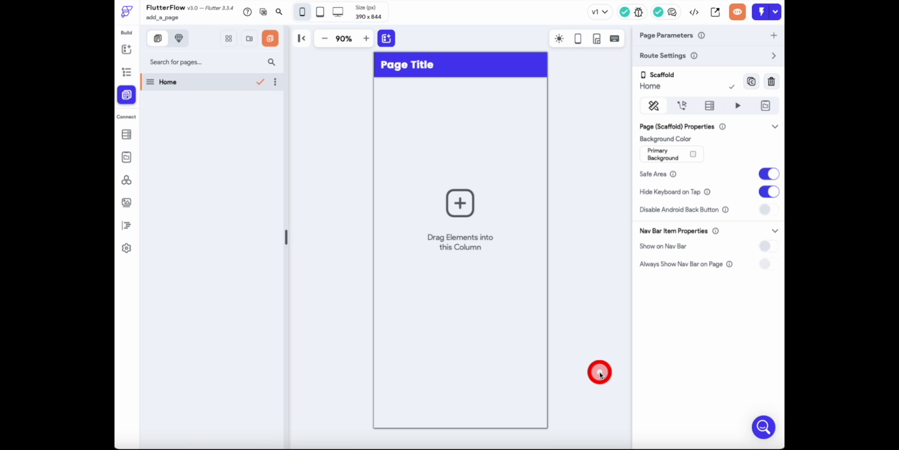
- Switch to the Keynote presentation to examine the Netflix navigation bar example, and return to FlutterFlow
key(super+Tab)
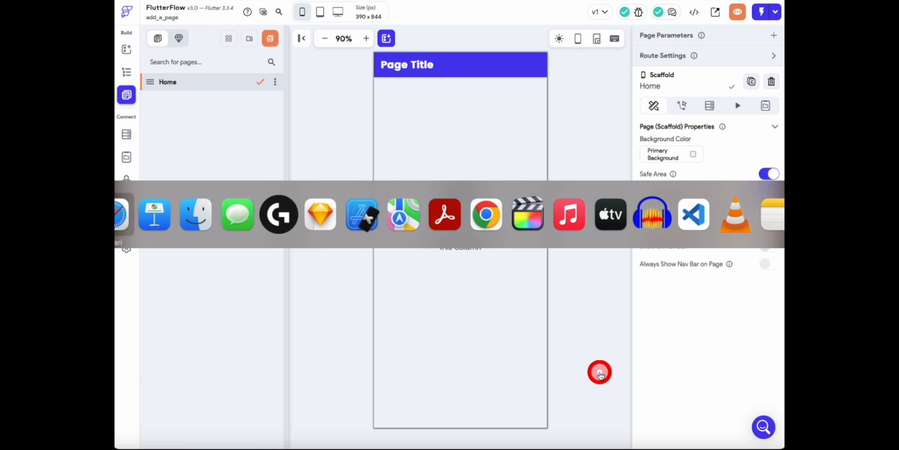
key(super+Tab)
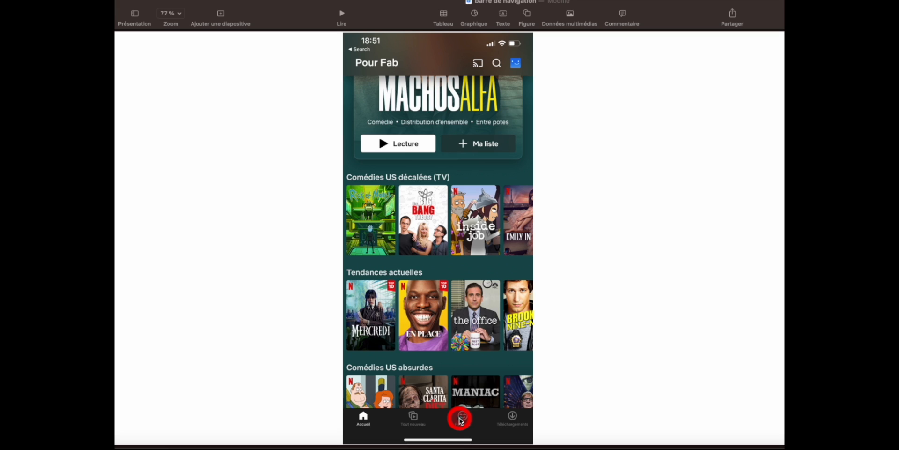
key(super+Tab)
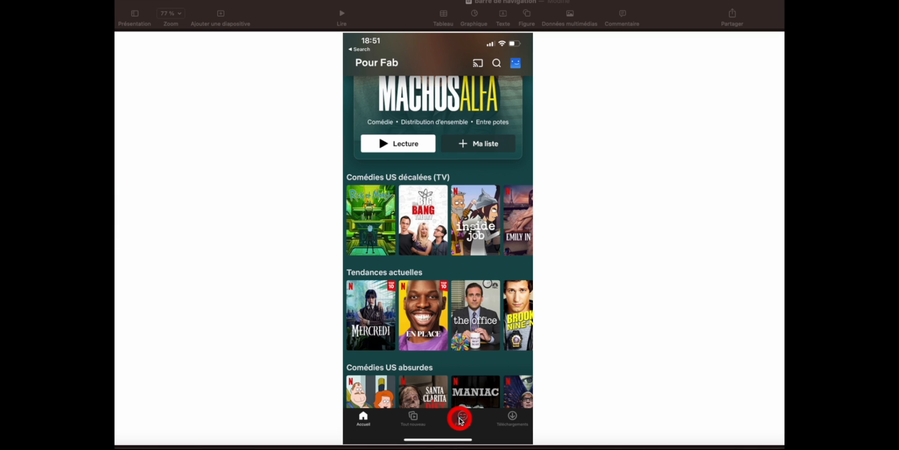
key(super+Tab)
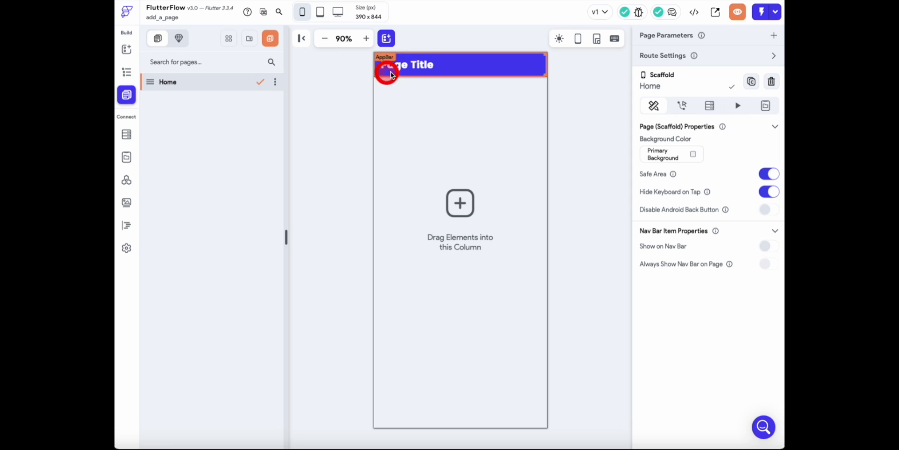
- Delete the undefined On Tap action from the page title text and close the action flow editor
click(408, 72)
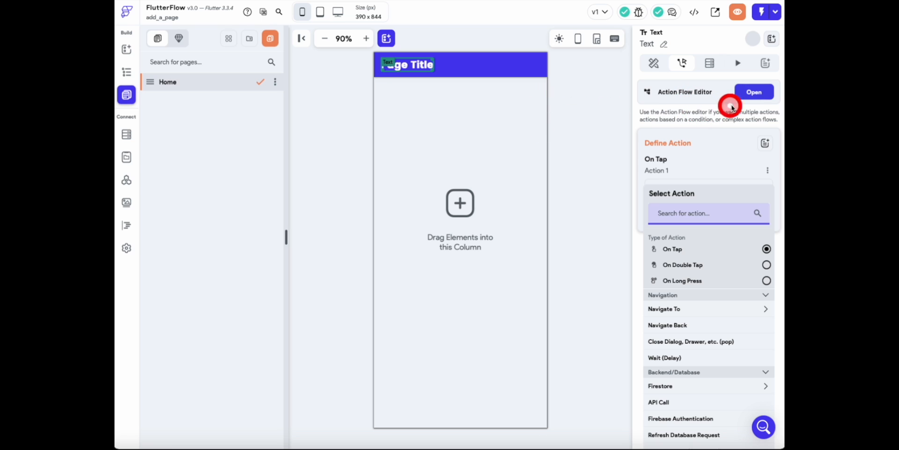
click(750, 91)
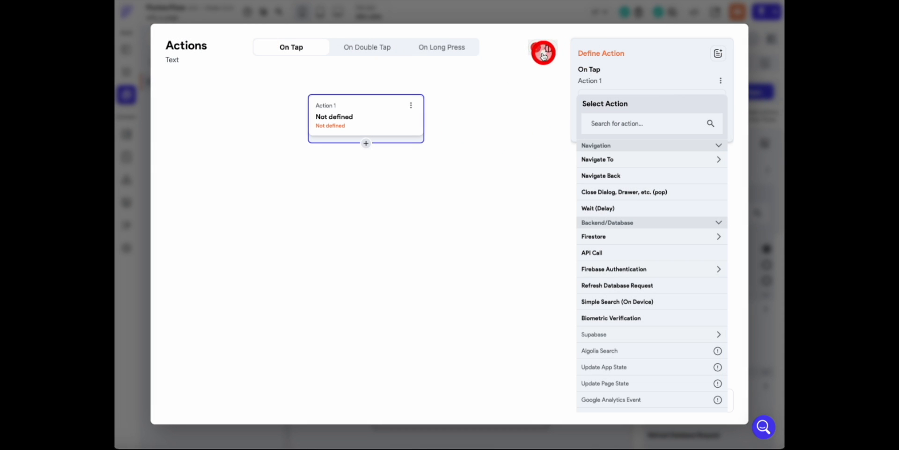
click(410, 106)
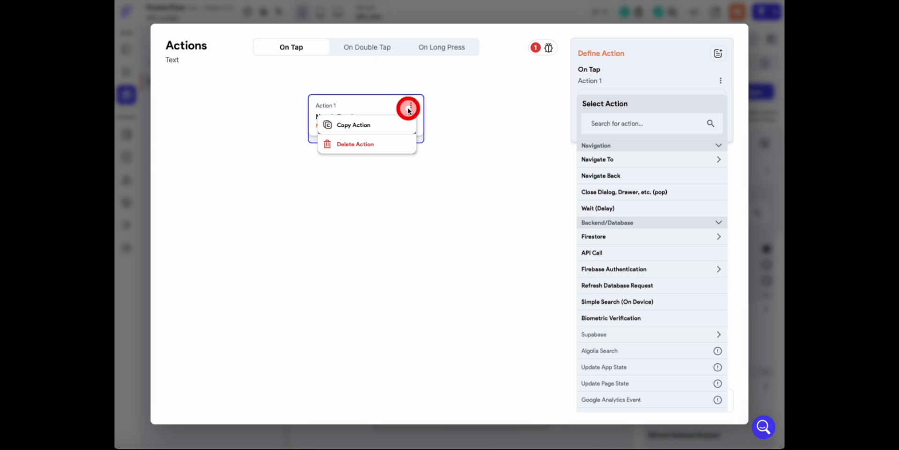
click(375, 146)
click(519, 256)
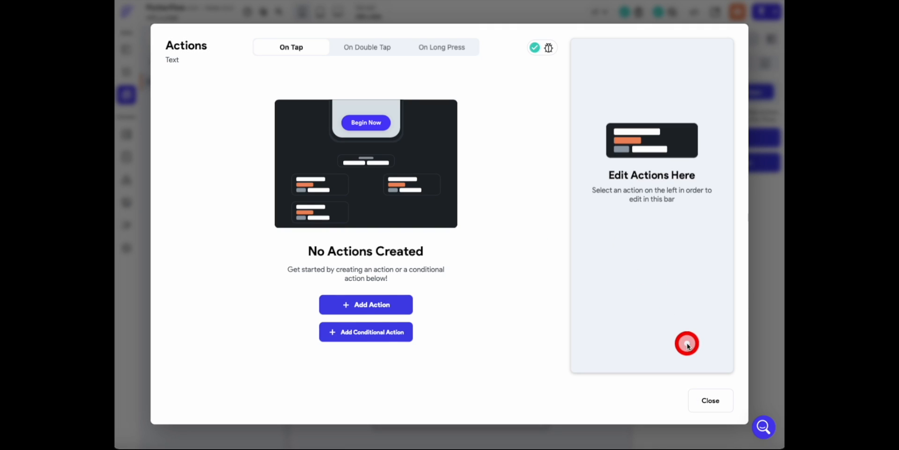
click(723, 400)
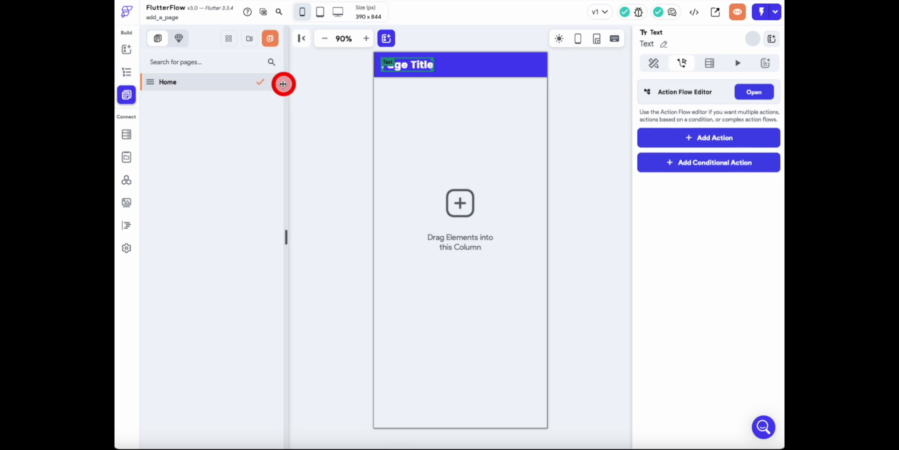
- Create three more pages by duplicating the Home page and each resulting copy
click(275, 82)
click(251, 97)
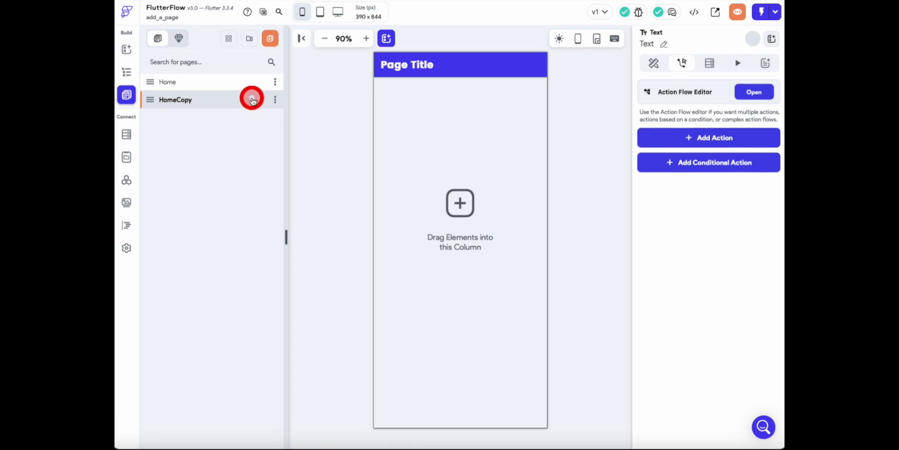
click(274, 99)
click(267, 115)
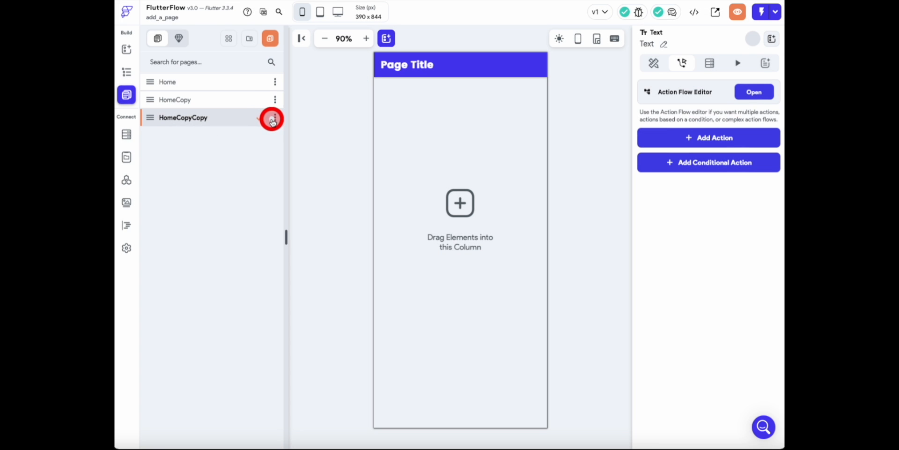
click(274, 117)
click(268, 135)
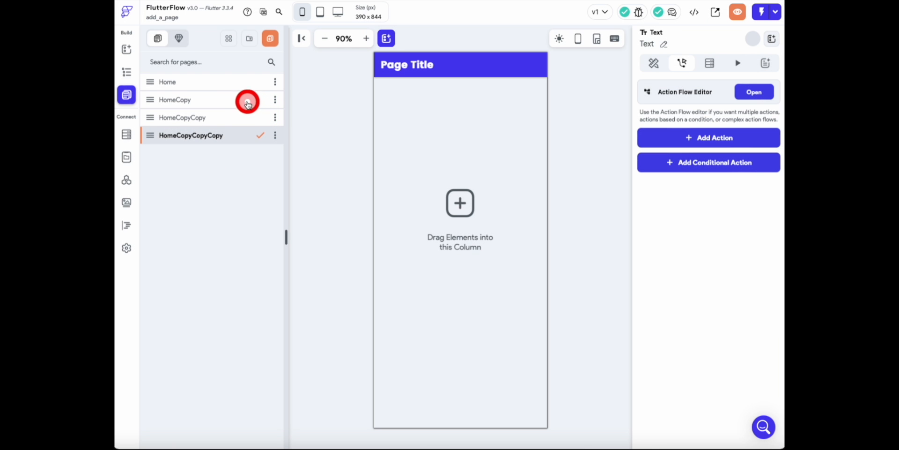
- Rename the Home page to Accueil
click(234, 83)
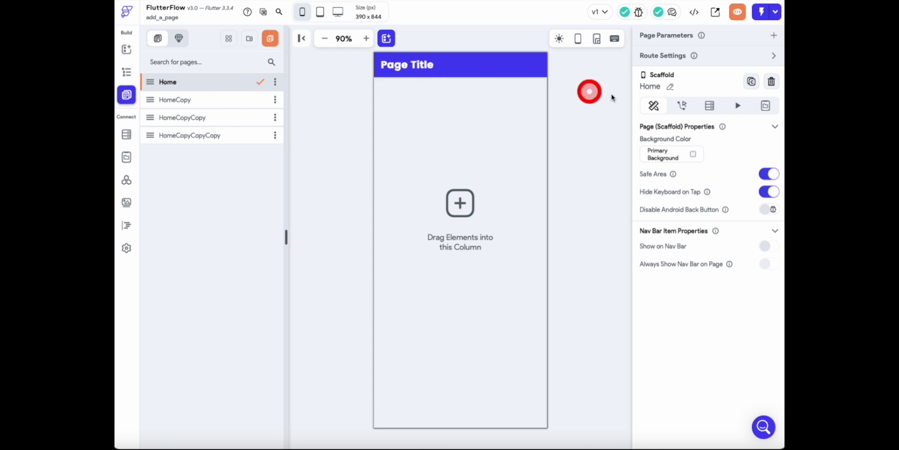
click(670, 87)
key(ctrl+a)
text(Acc)
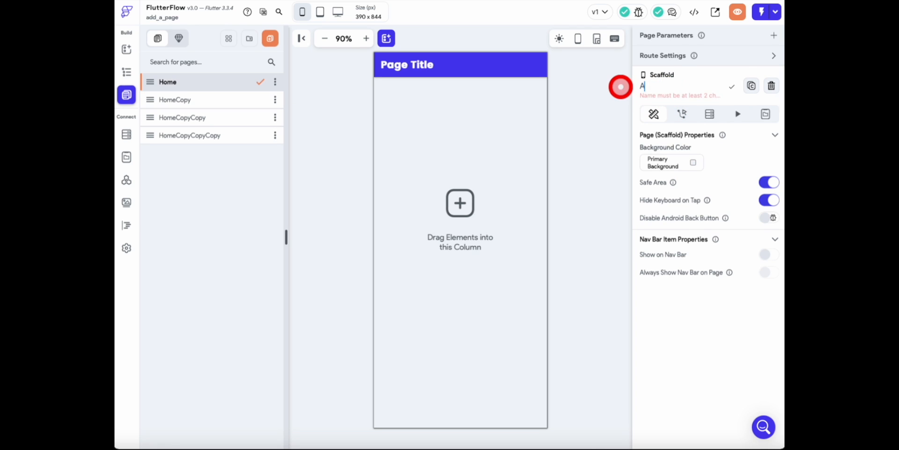
- Check the tab names in the Netflix example and rename the HomeCopy page to ToutNouveau
click(206, 102)
key(super+Tab)
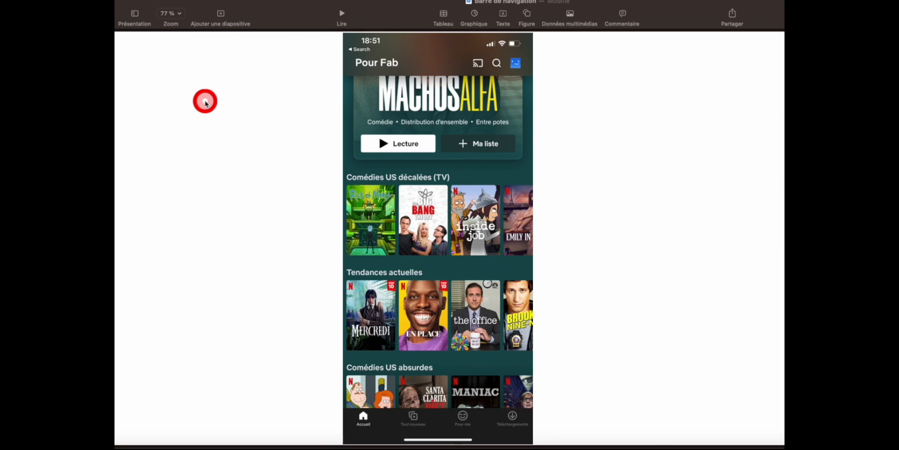
key(super+Tab)
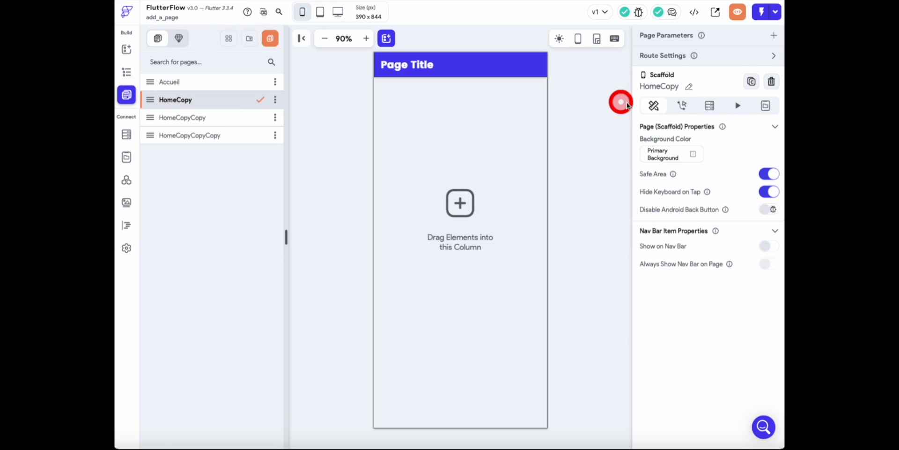
click(691, 88)
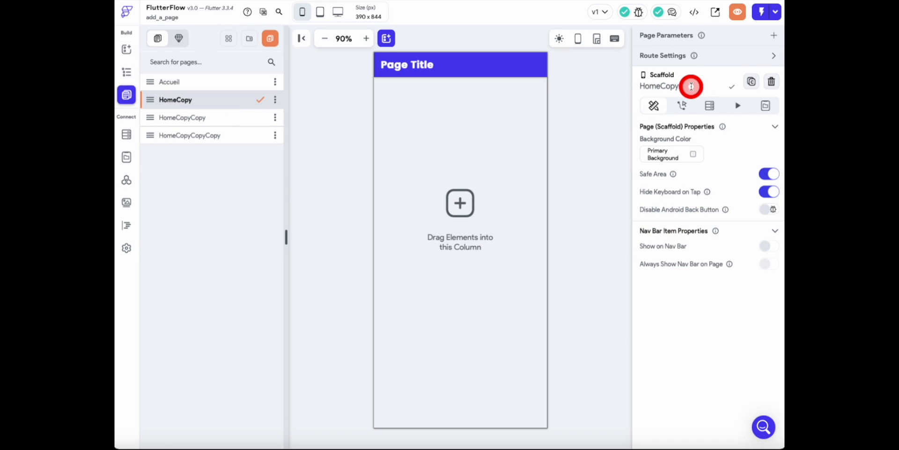
drag(692, 86, 603, 85)
text(Toutn)
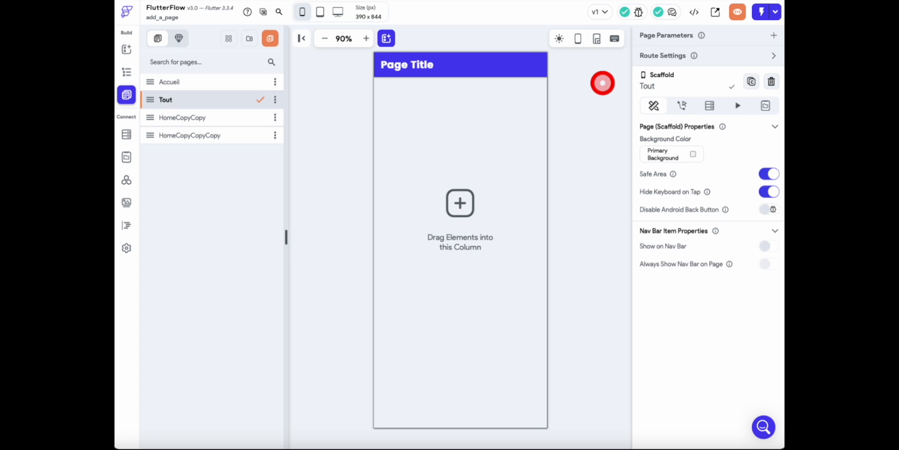
- Rename the HomeCopyCopy page to PourRire
click(235, 117)
click(705, 89)
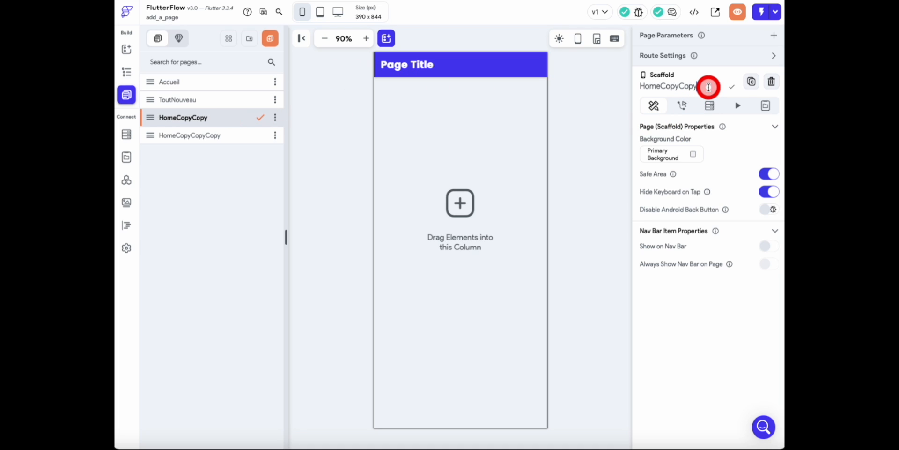
key(BackSpace)
key(BackSpace)
key(BackSpace)
key(BackSpace)
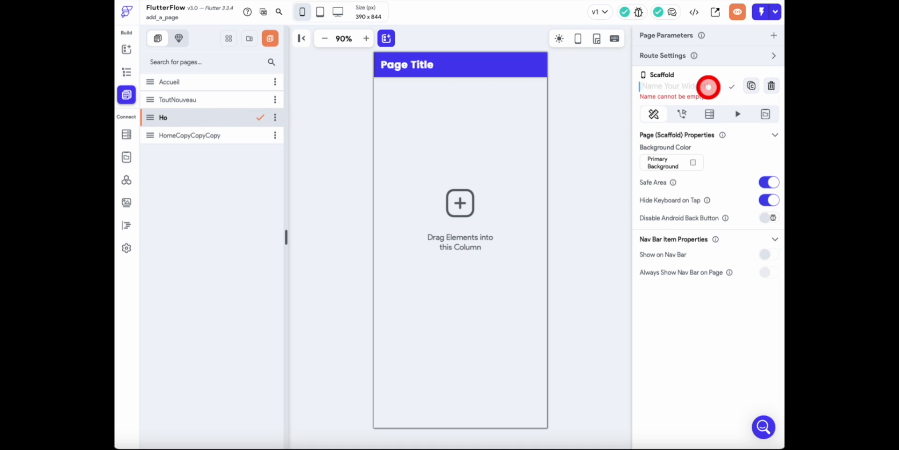
text(PourRire)
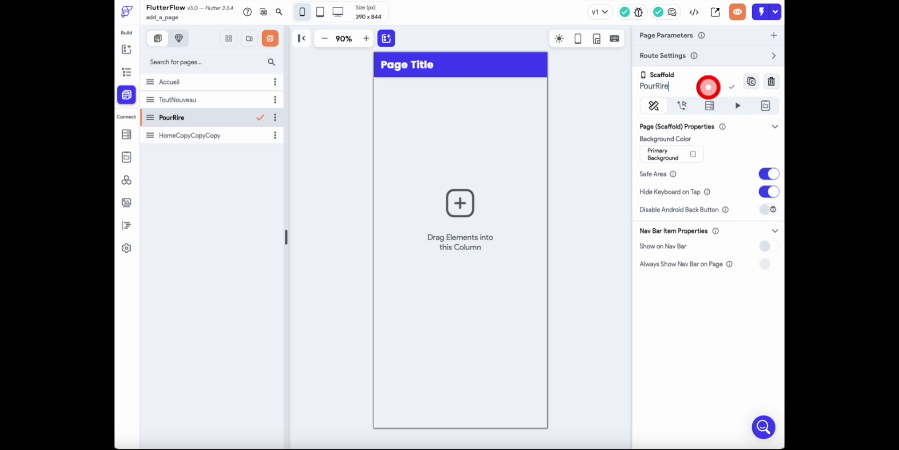
click(732, 86)
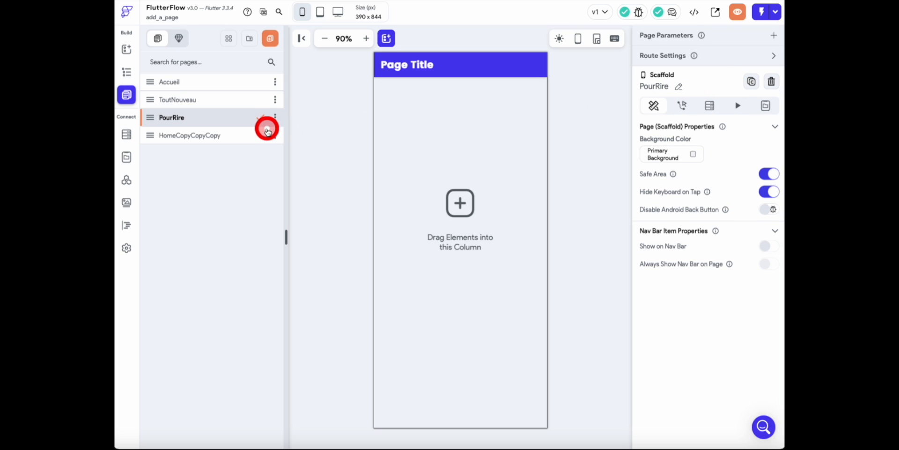
- Rename the HomeCopyCopyCopy page to Telechargement
click(241, 139)
click(716, 85)
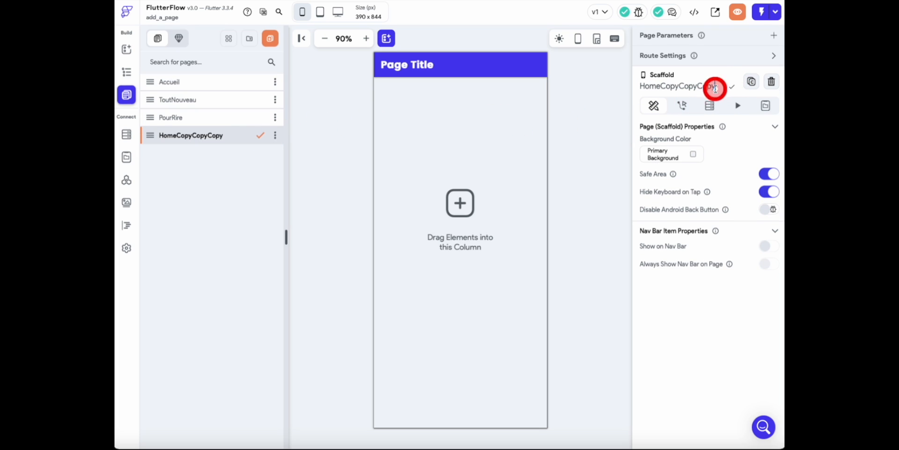
drag(718, 86, 620, 84)
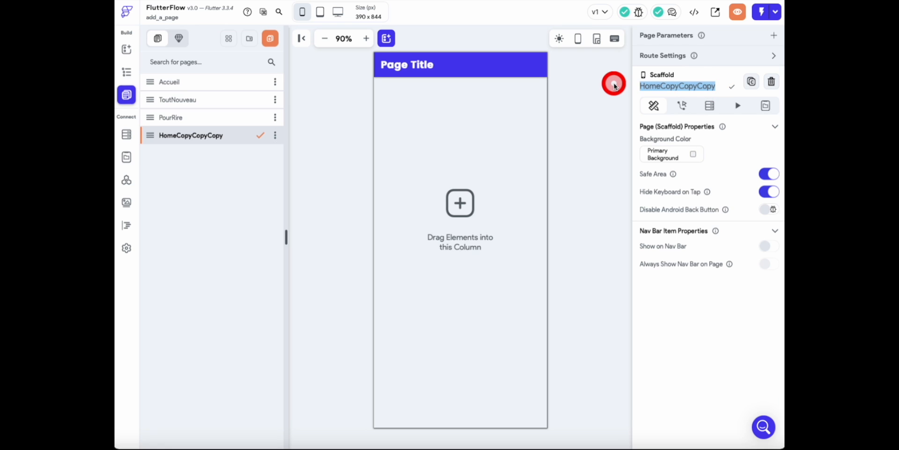
text(Te)
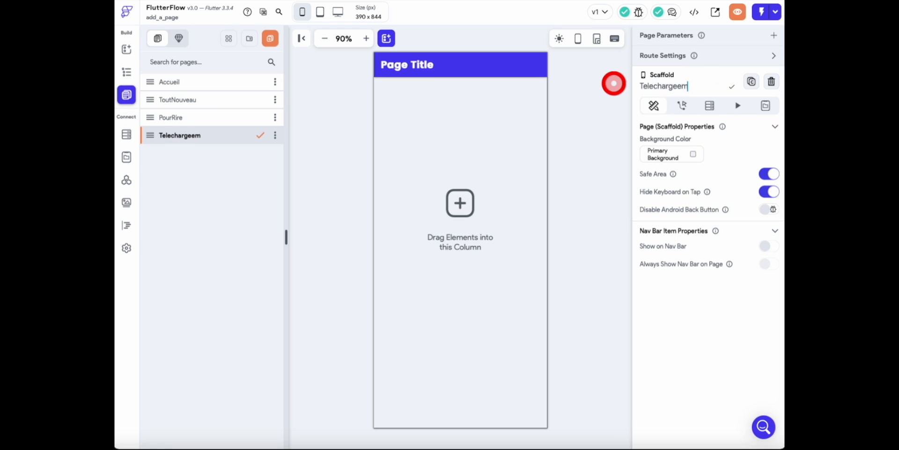
text(lechargement)
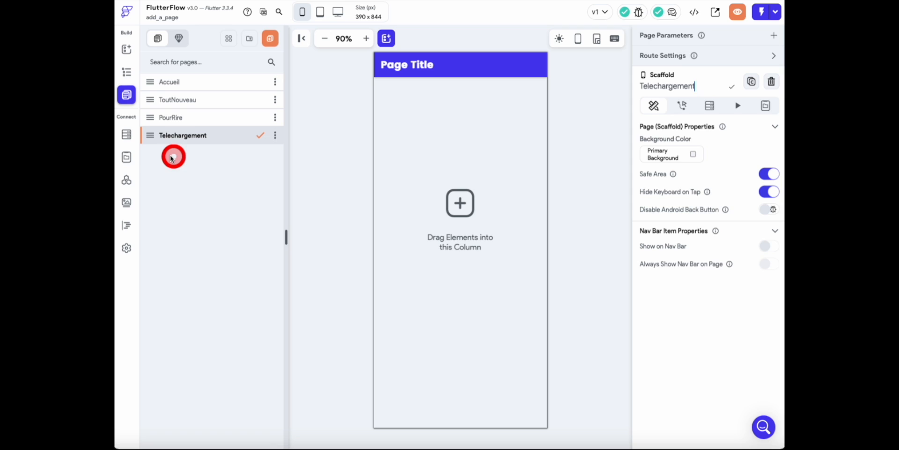
- Set the app bar title text on the Accueil page to "Accueil"
click(179, 98)
click(186, 87)
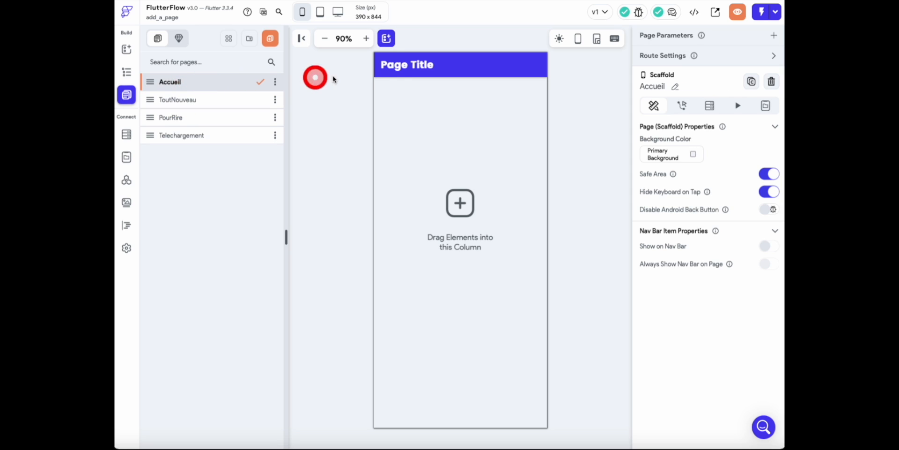
click(421, 72)
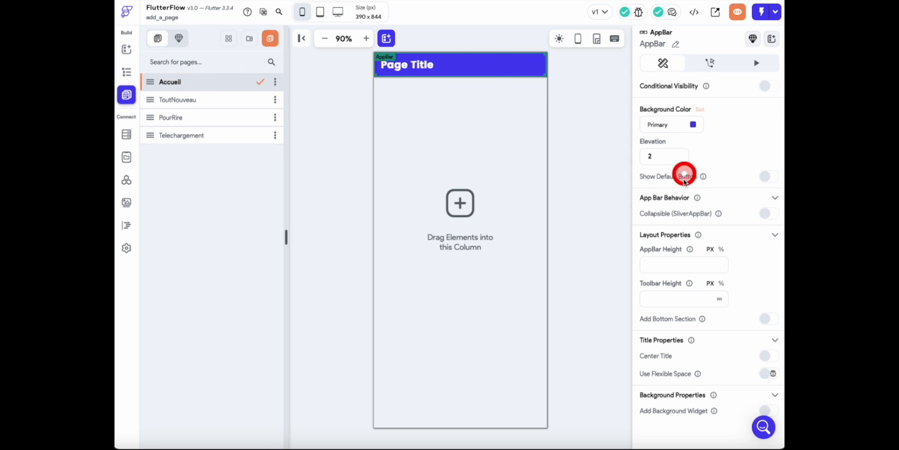
click(415, 65)
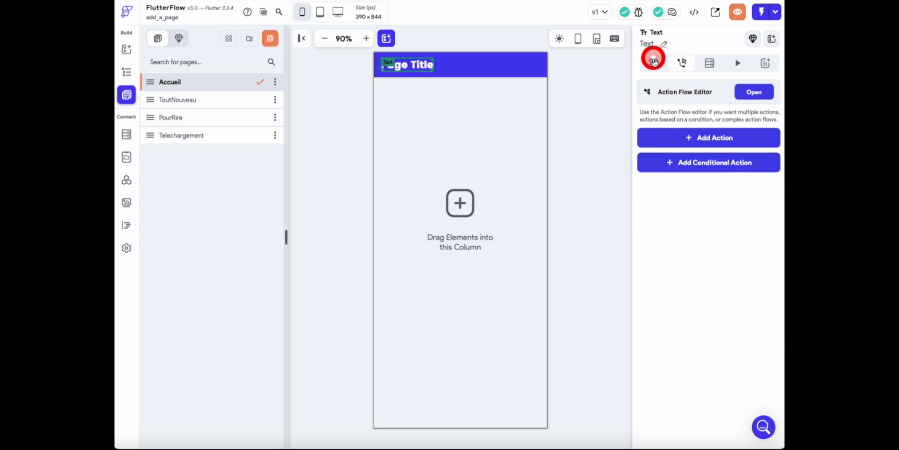
click(654, 62)
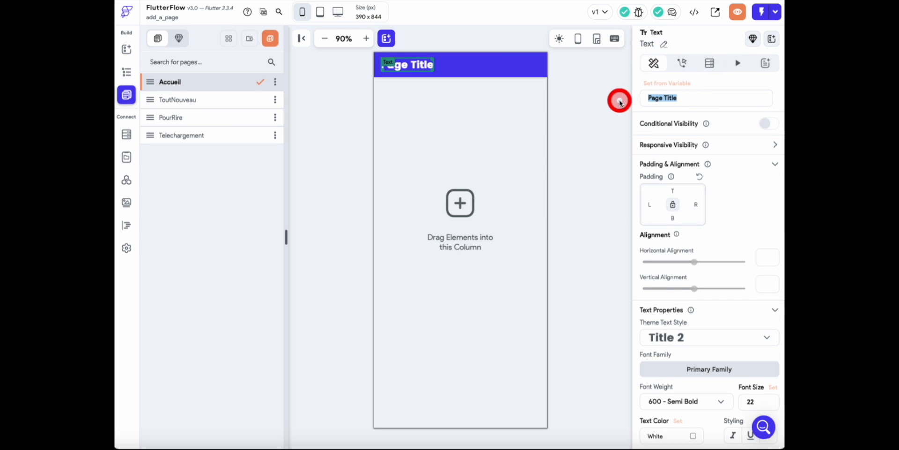
text(Ad)
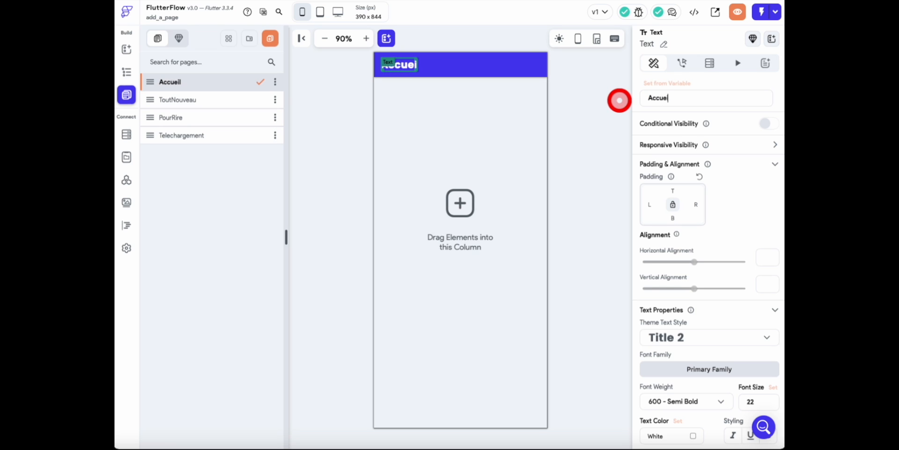
click(473, 88)
- Set the Accueil page's app bar background to the recent orange-red color #ea510c
click(478, 72)
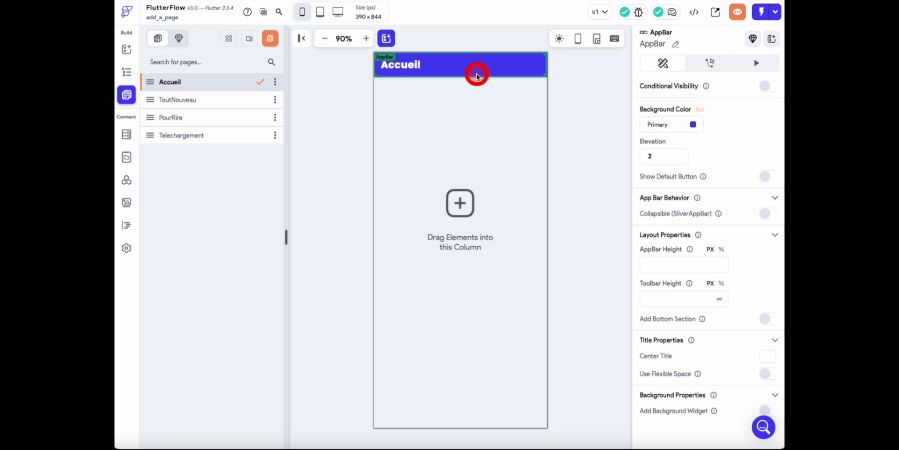
click(693, 125)
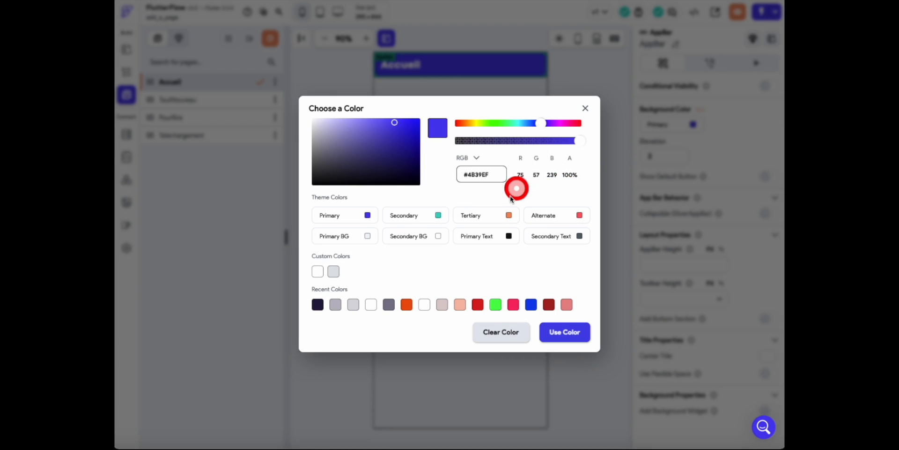
click(403, 308)
click(543, 332)
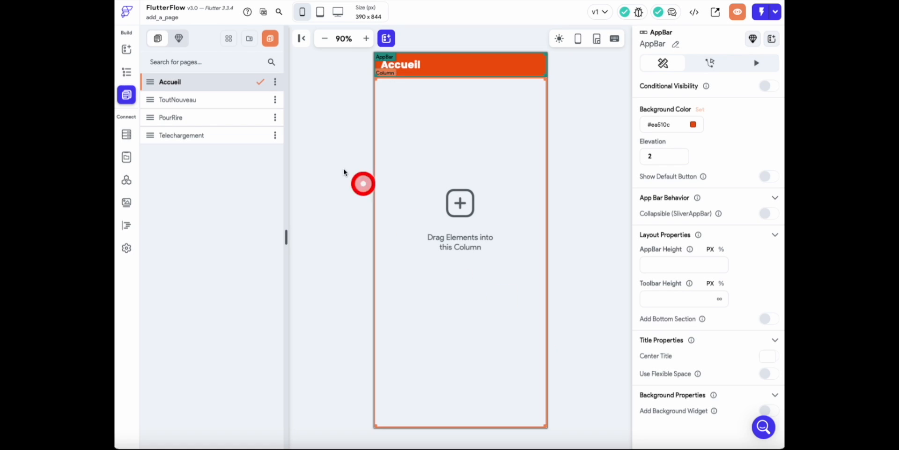
- Set the app bar title text on the ToutNouveau page to "Tout nouveau"
click(226, 104)
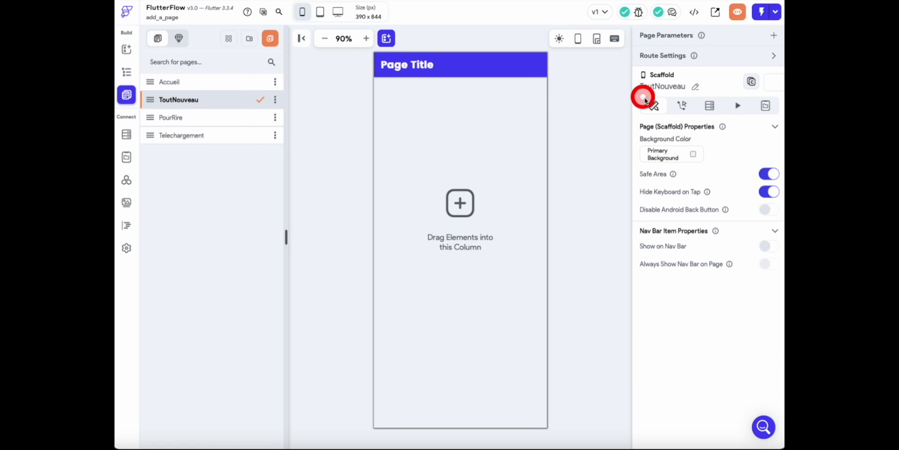
click(498, 66)
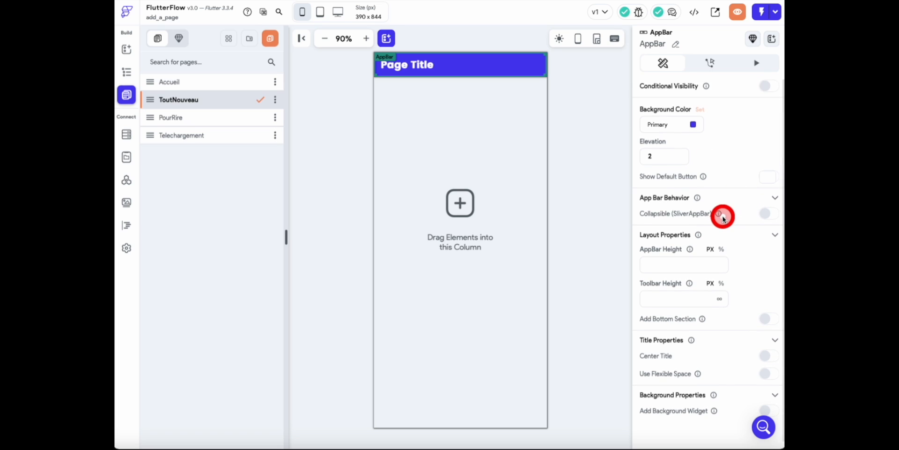
click(425, 66)
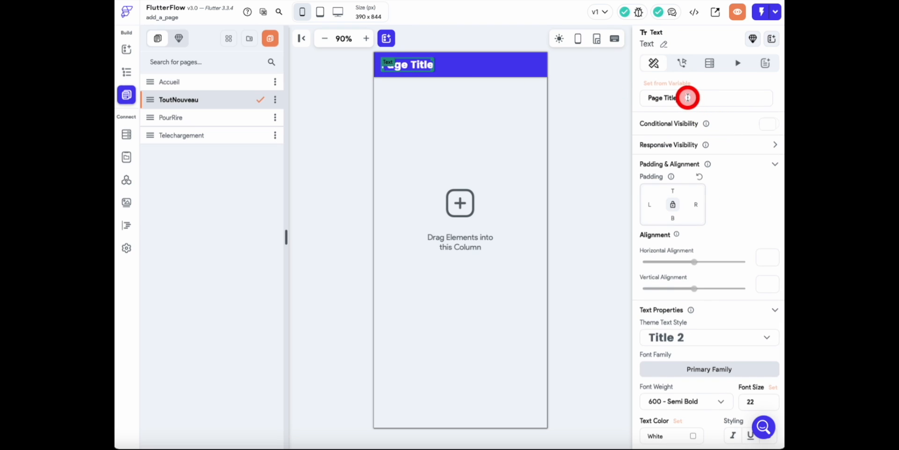
drag(688, 97, 644, 97)
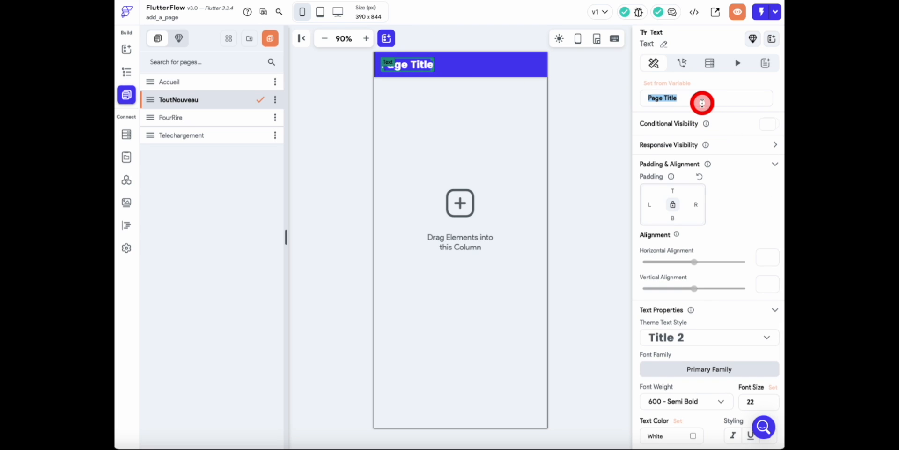
text(Tout nouveau)
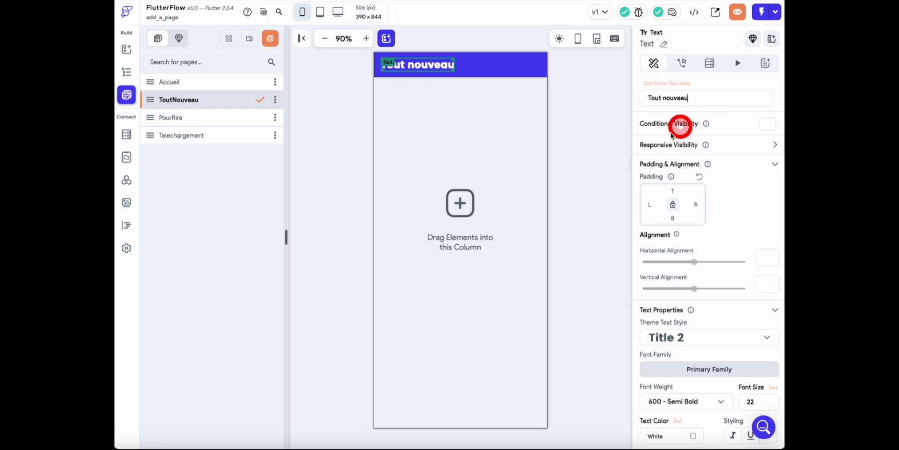
click(512, 164)
- Set the app bar title text on the PourRire page to "Pour rire"
click(245, 120)
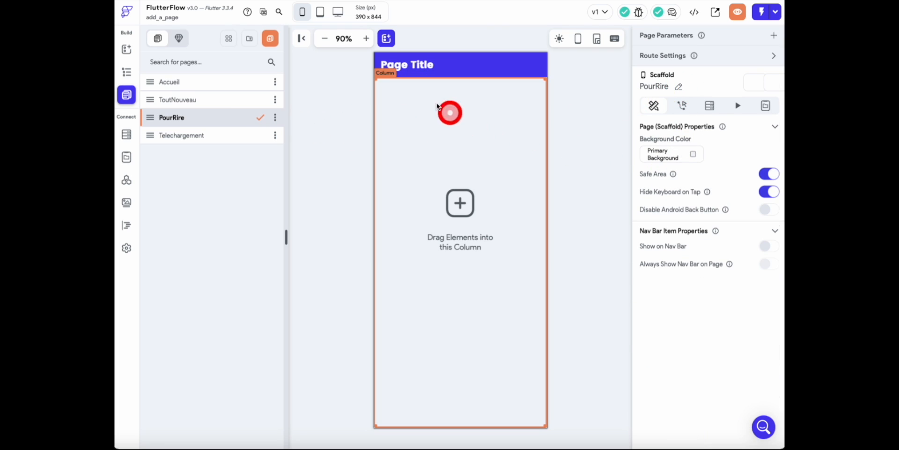
click(408, 66)
drag(685, 98, 633, 101)
text(Pour rire)
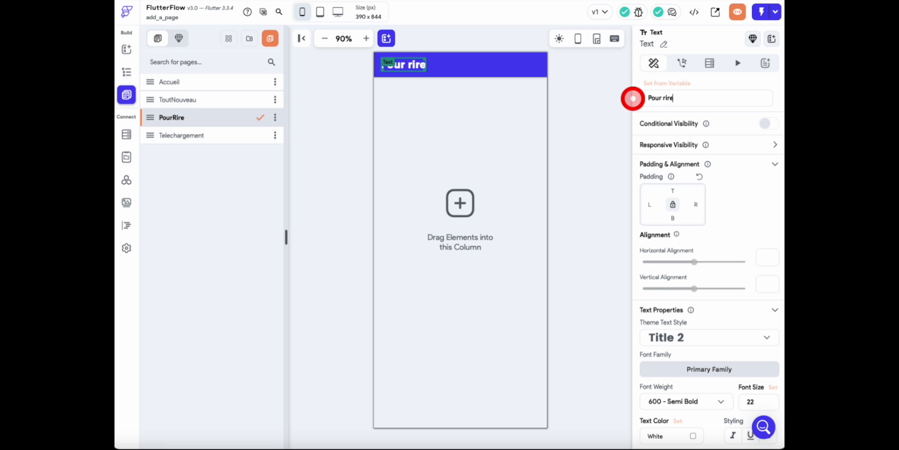
- Set the PourRire page's app bar background to the recent pinkish-red color
click(502, 79)
click(519, 75)
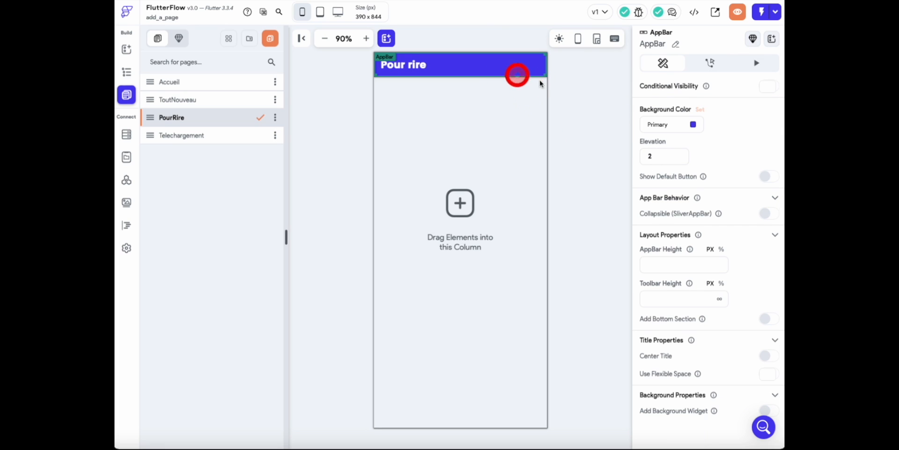
click(702, 130)
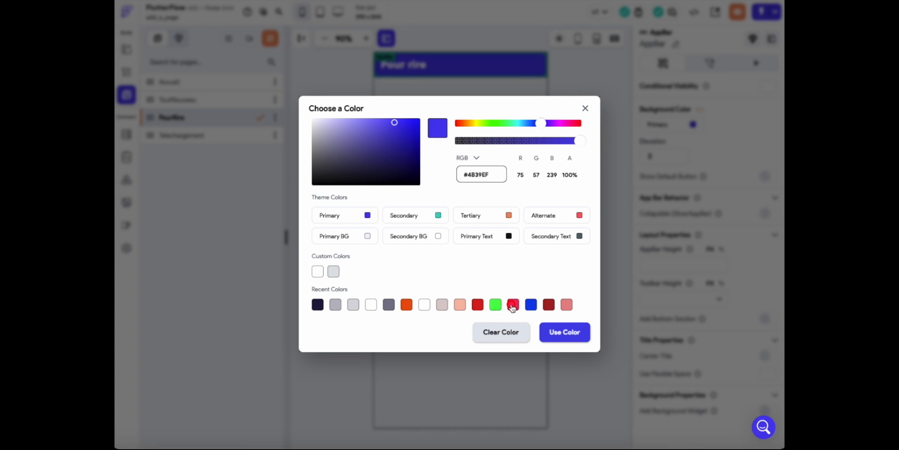
click(513, 306)
click(553, 328)
- Set the app bar title text on the Telechargement page to "Téléchargement"
click(212, 137)
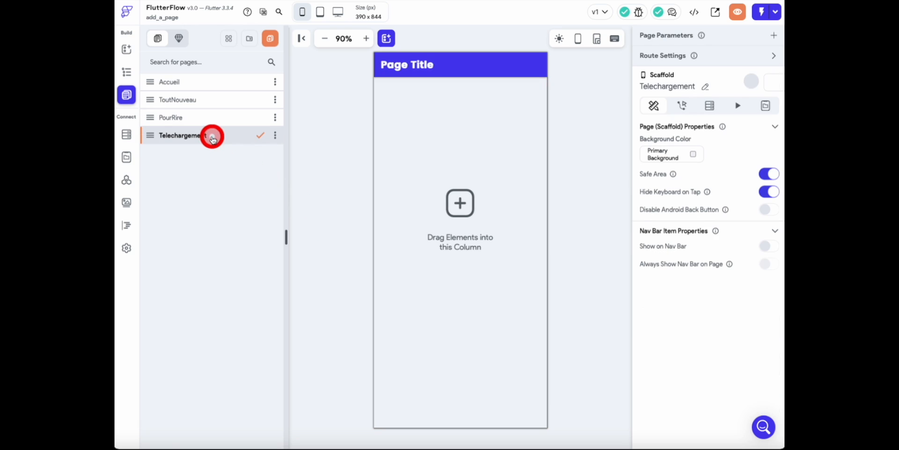
click(485, 69)
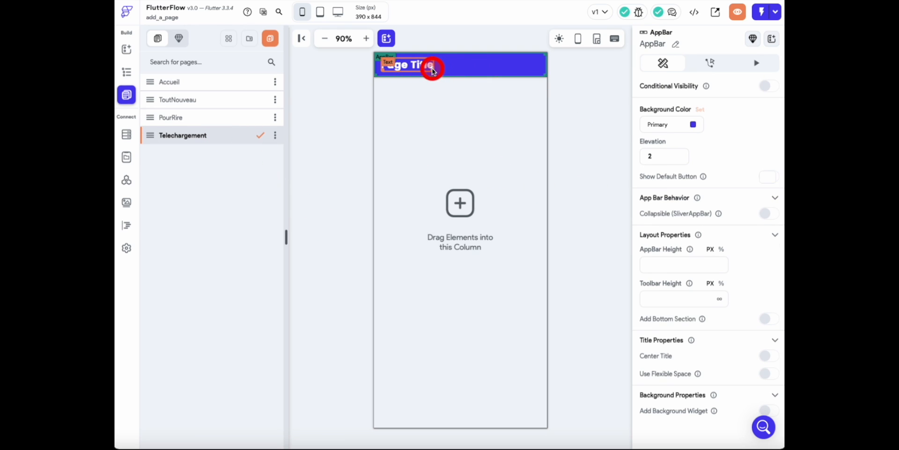
click(433, 70)
drag(684, 99, 620, 102)
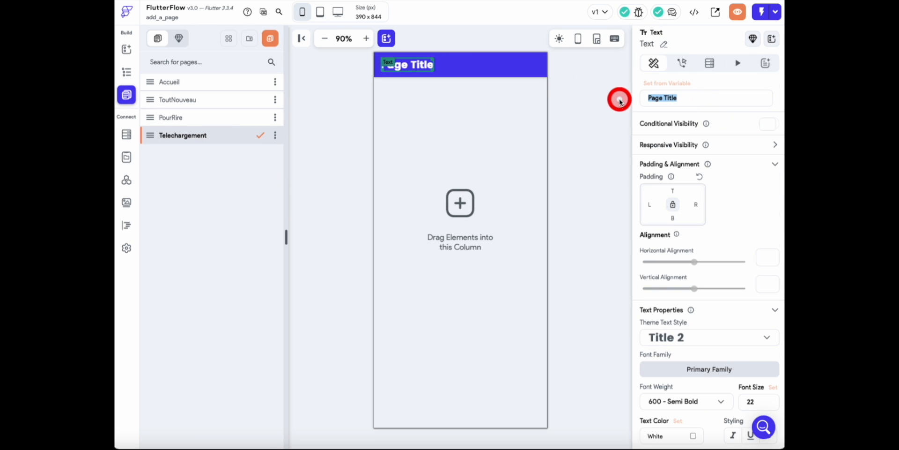
text(Te)
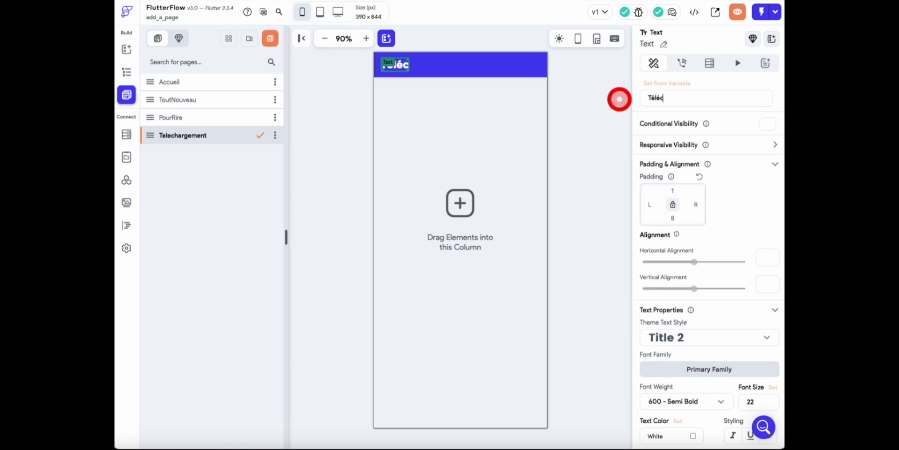
text(léchargement)
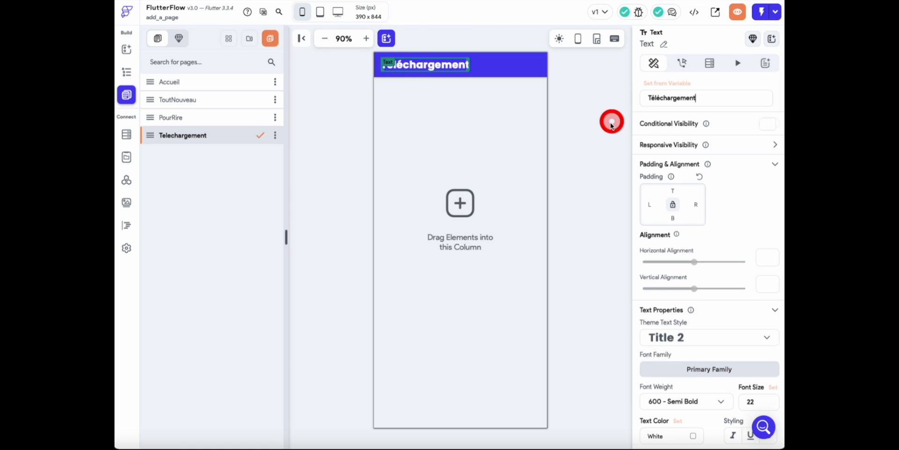
click(482, 131)
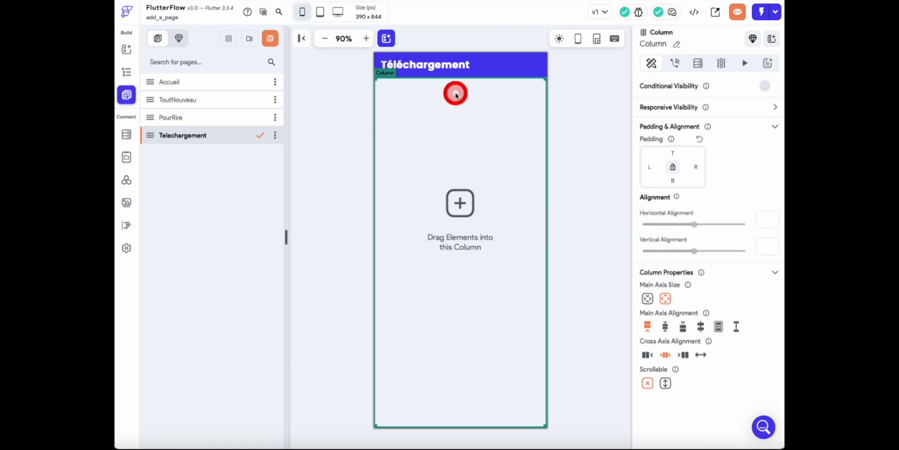
- Set the Telechargement page's app bar background to the recent dark navy color
click(492, 70)
click(693, 124)
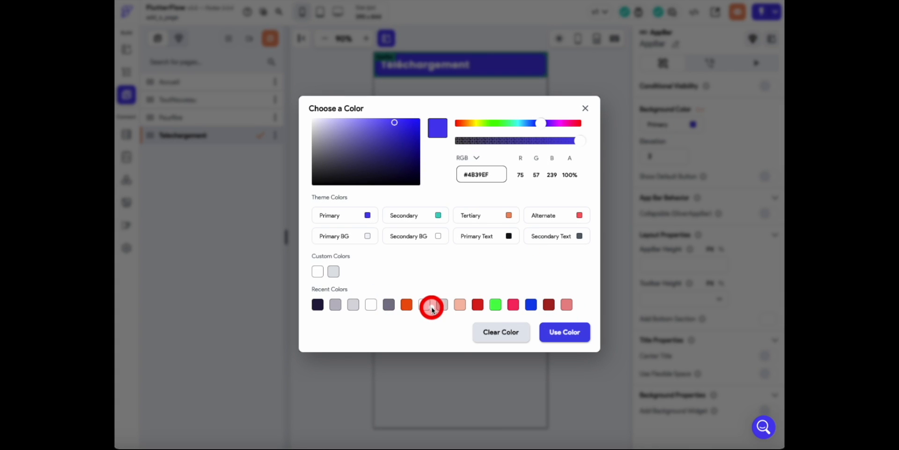
click(318, 305)
click(562, 332)
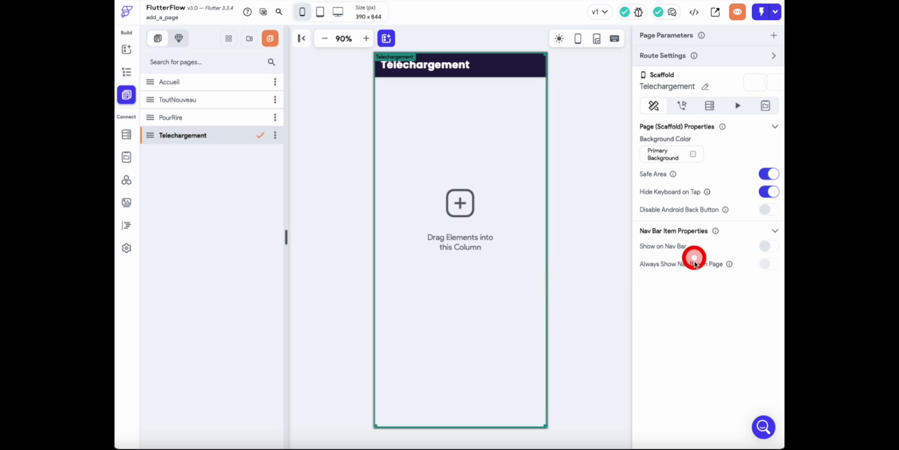
- Enable Show on Nav Bar for the Telechargement and PourRire pages
click(421, 205)
click(183, 136)
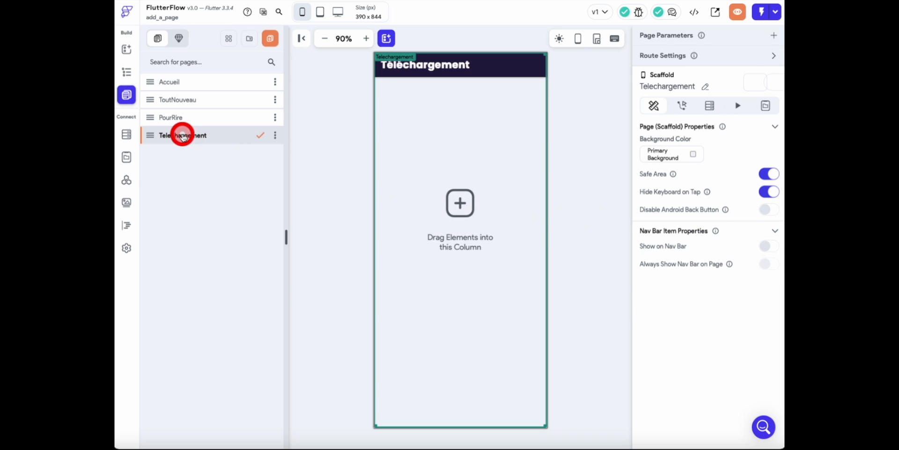
click(767, 248)
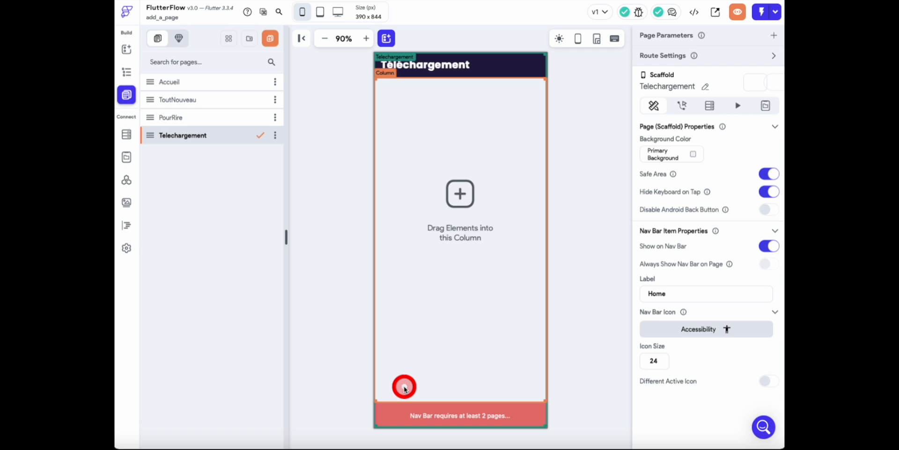
click(216, 123)
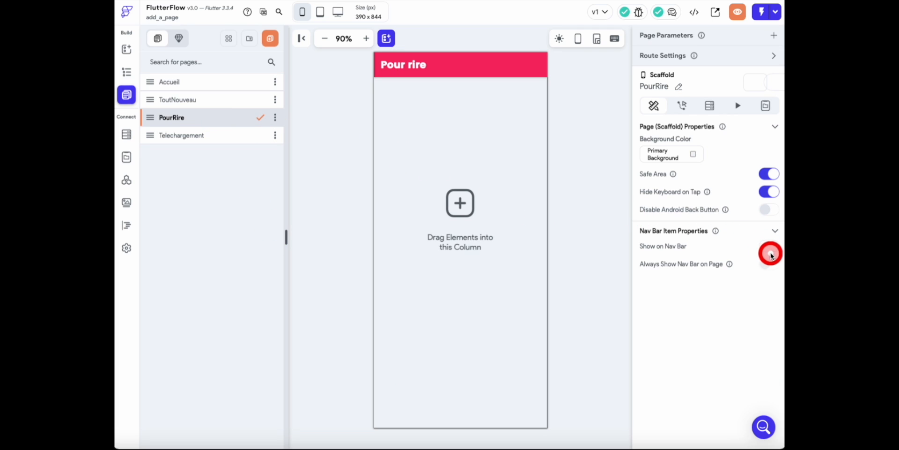
click(767, 249)
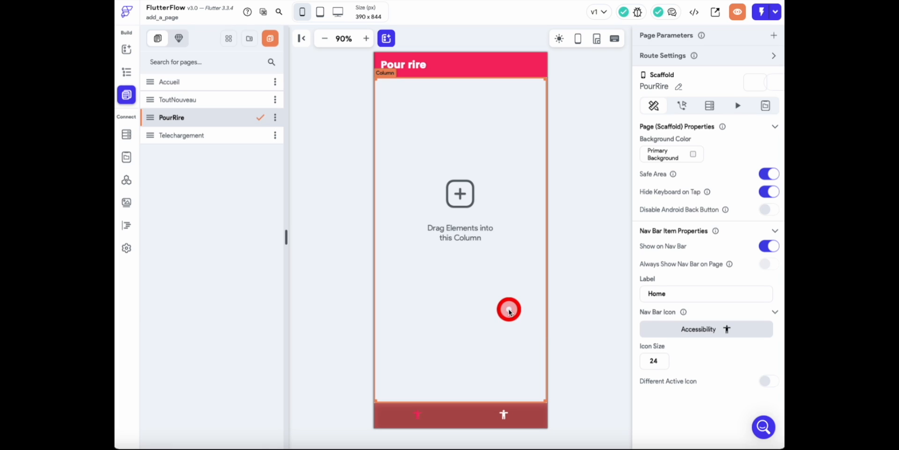
- Enable Show on Nav Bar for the ToutNouveau and Accueil pages
click(213, 104)
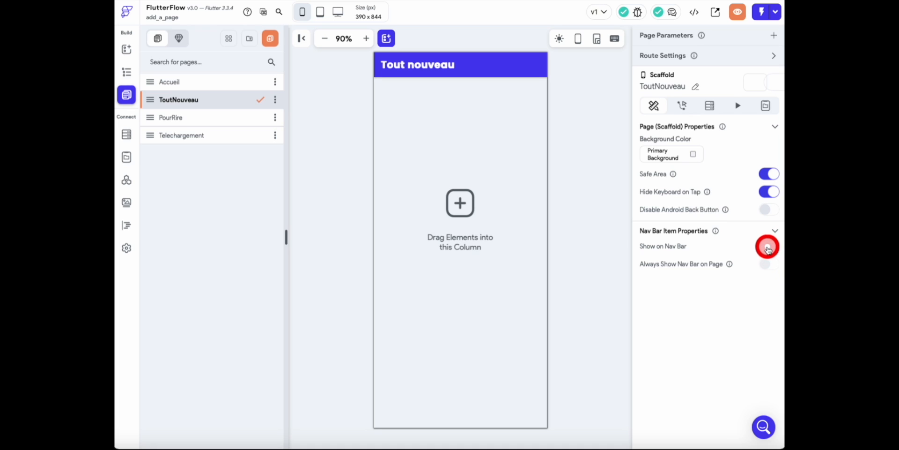
click(768, 248)
click(212, 86)
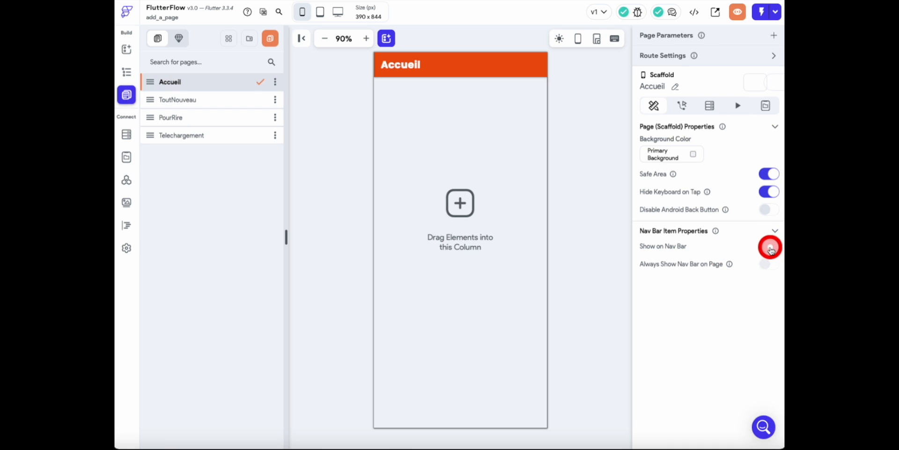
click(770, 250)
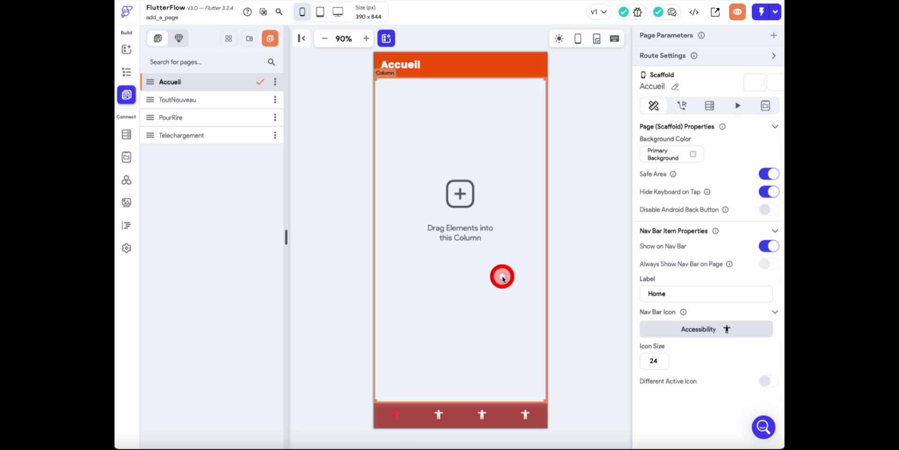
- Set the Accueil page's nav bar icon to the Font Awesome Home icon, found by searching "home"
click(396, 414)
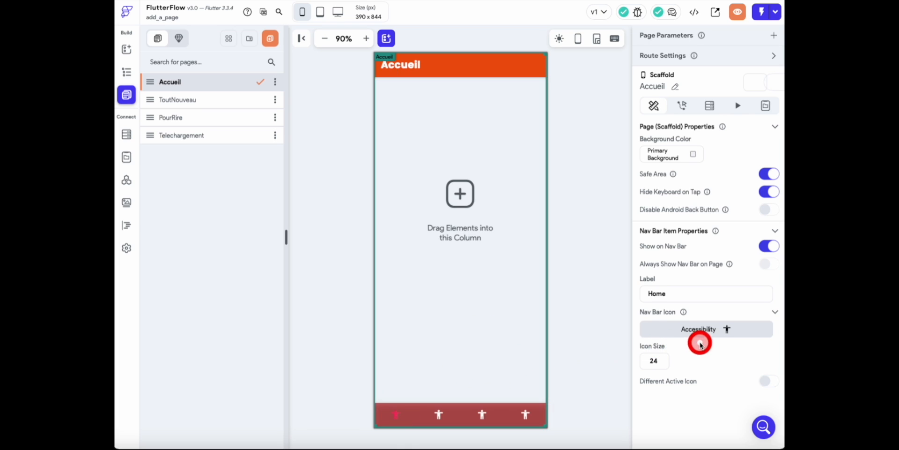
click(688, 327)
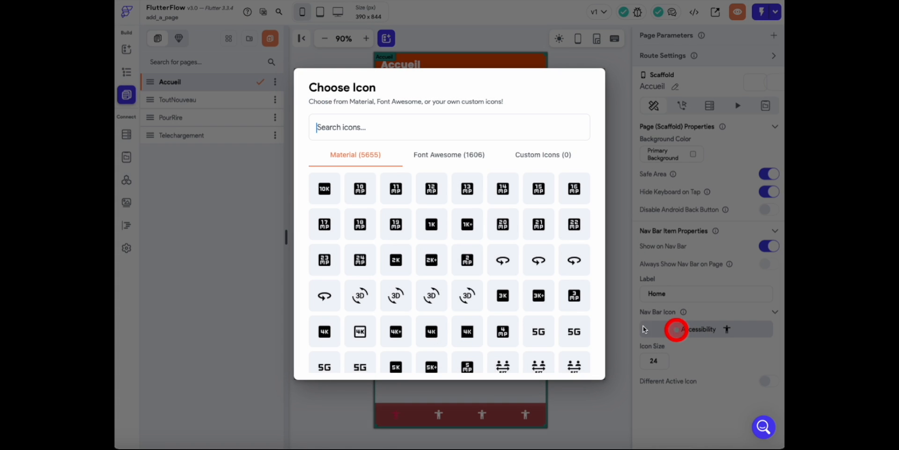
click(433, 157)
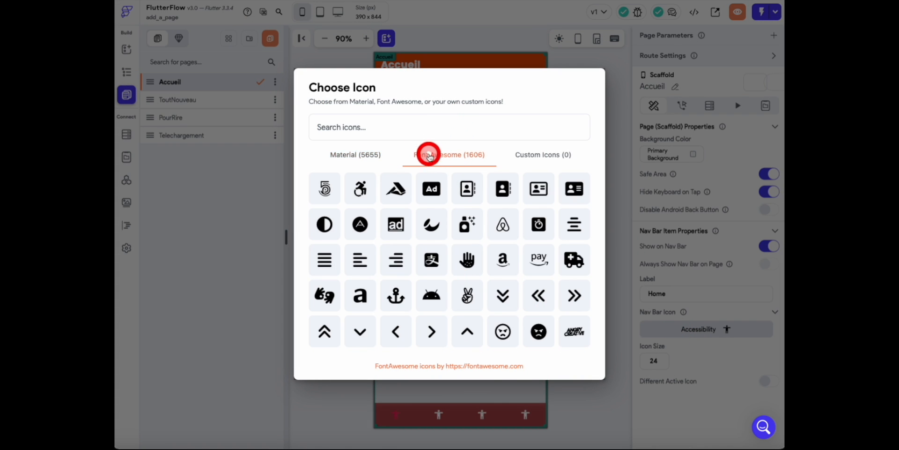
click(387, 127)
text(home)
click(323, 188)
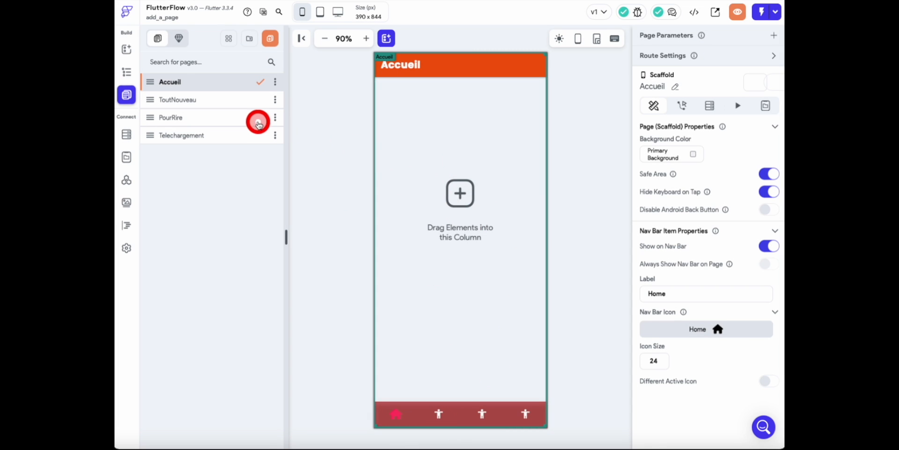
- Set the ToutNouveau page's nav bar icon to the Material Fiber New icon, found by searching "new"
click(243, 102)
click(716, 330)
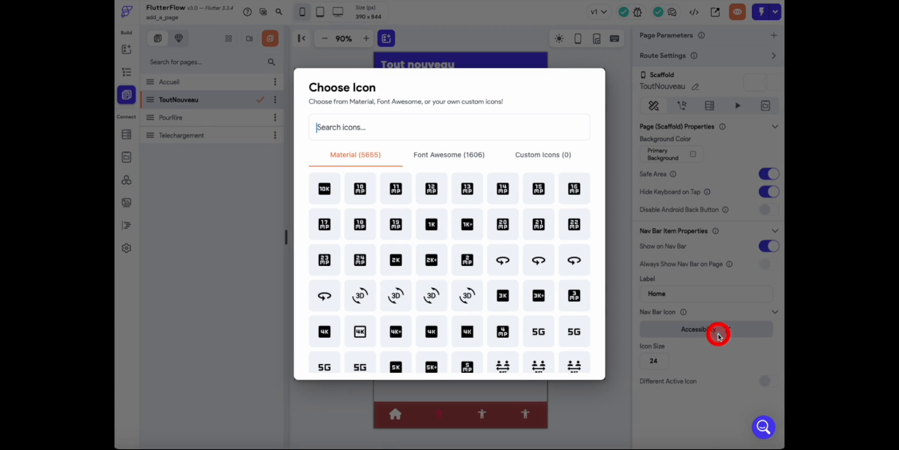
text(r)
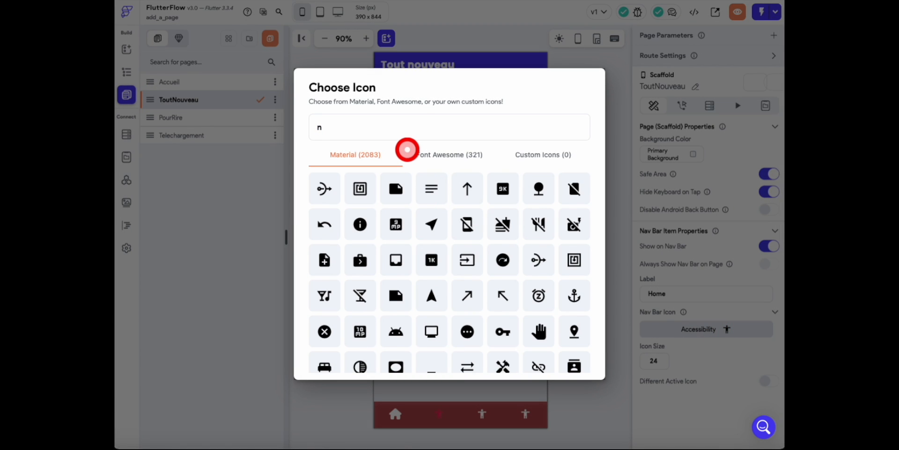
text(ew)
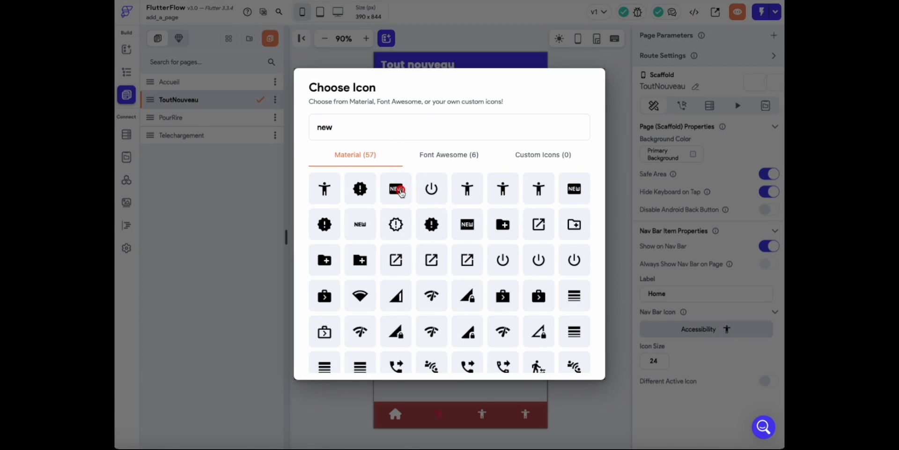
click(396, 188)
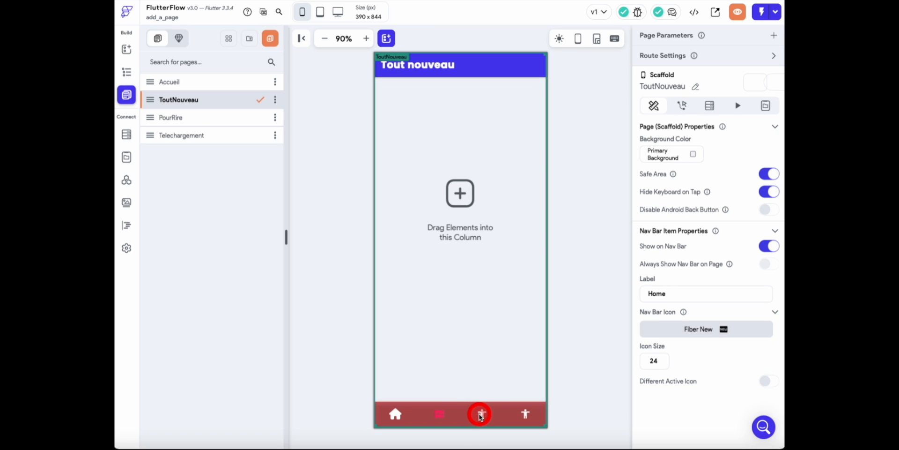
- Set the PourRire page's nav bar icon to the Font Awesome Solid Smile Beam icon, found by searching "smile"
click(229, 118)
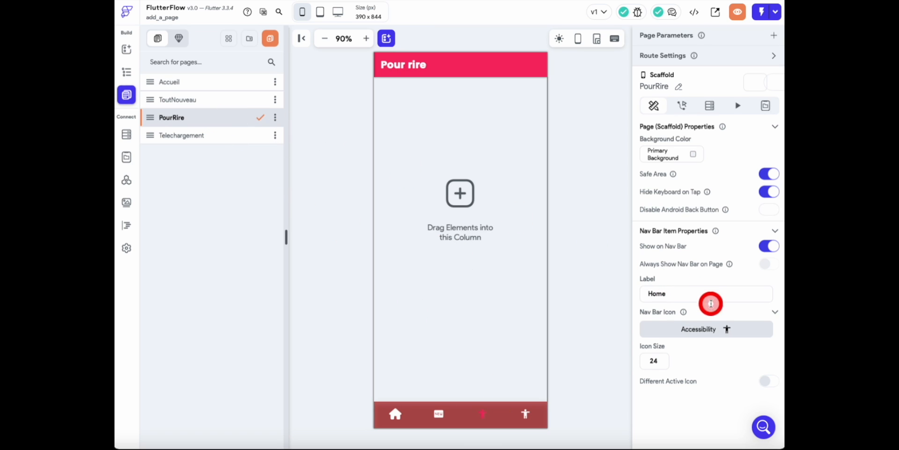
click(706, 330)
text(s)
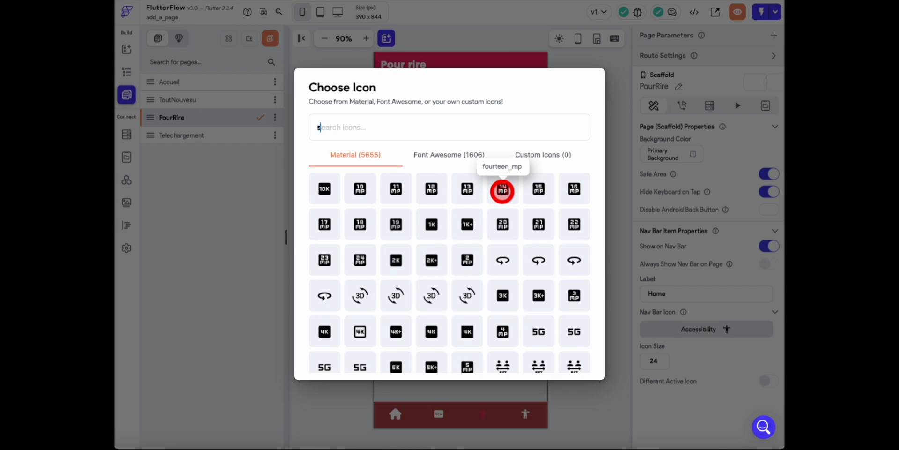
text(mile)
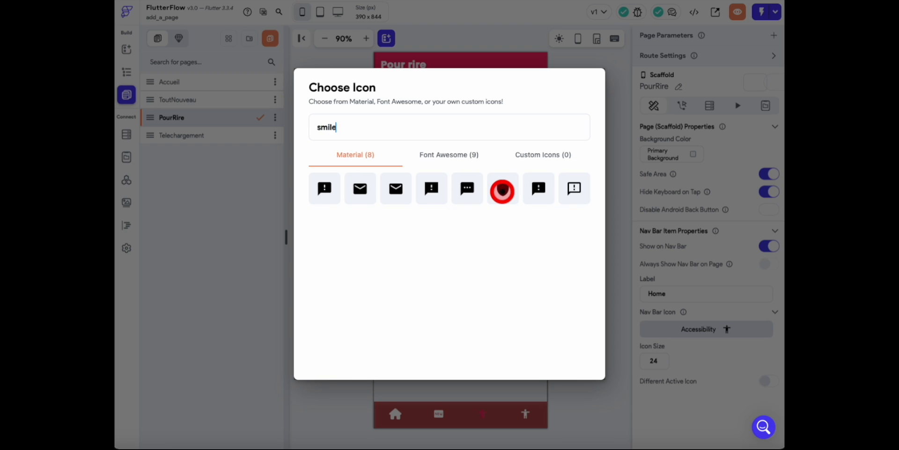
click(457, 158)
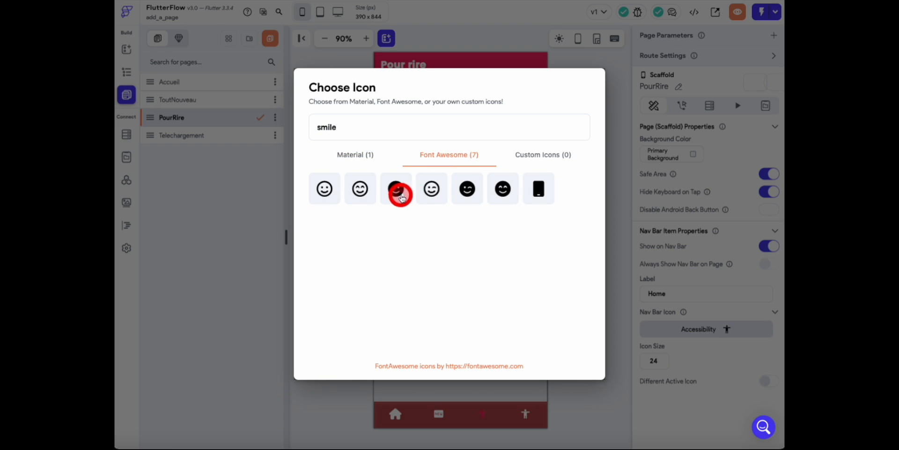
click(499, 192)
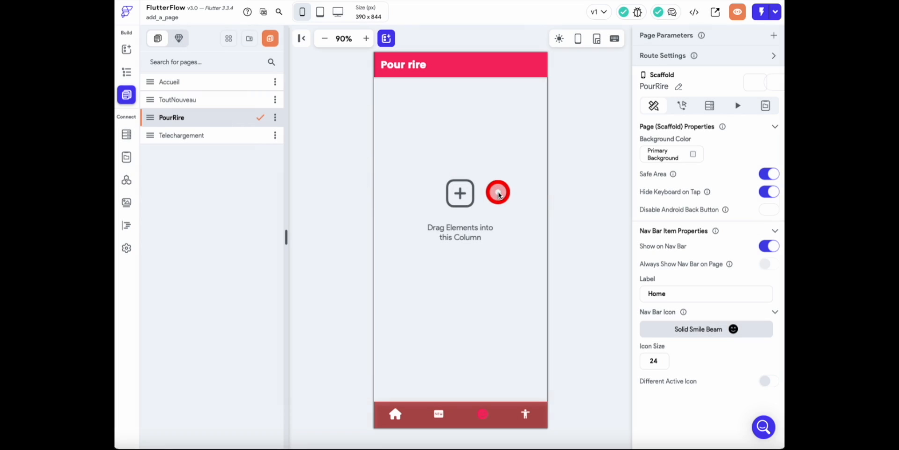
- Set the Telechargement page's nav bar icon to the Material Download Outlined icon, found by searching "download"
click(263, 141)
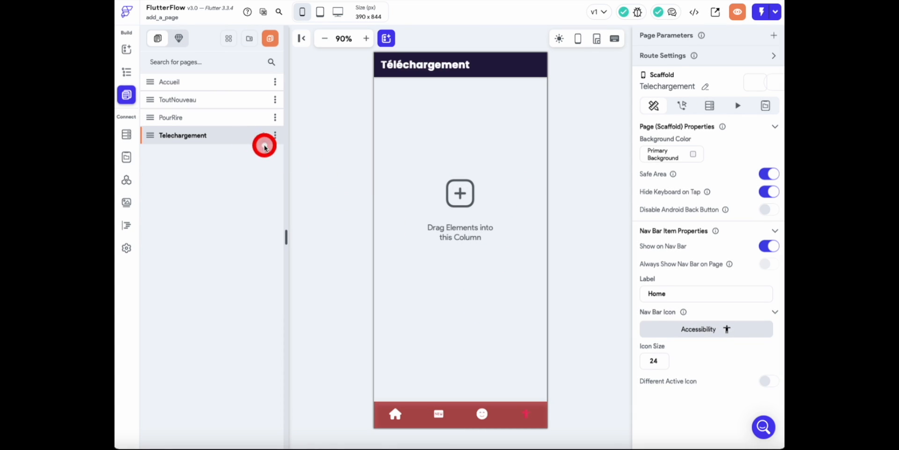
click(698, 329)
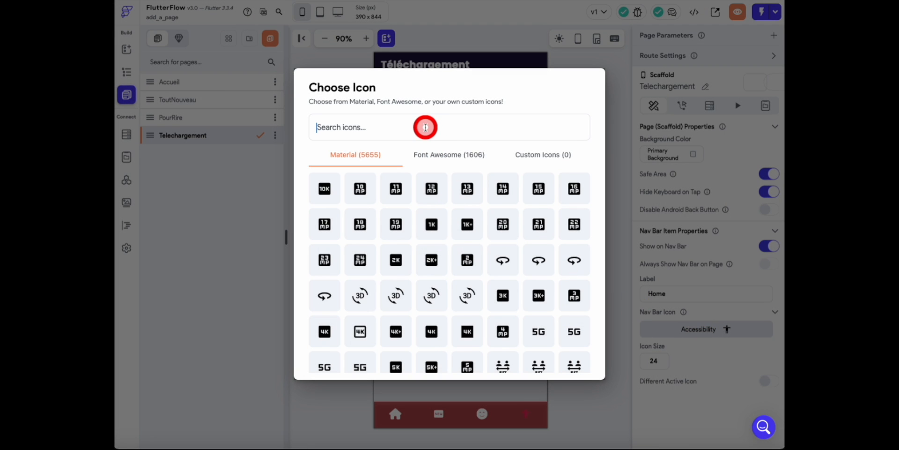
text(down)
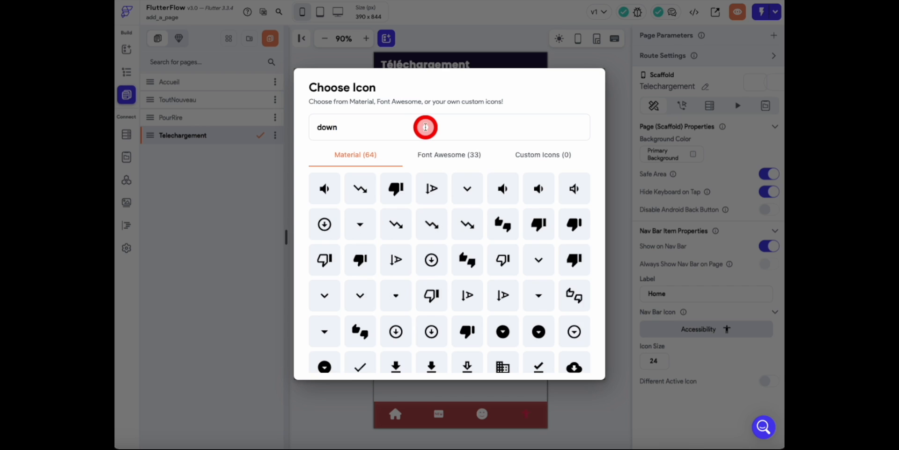
text(load)
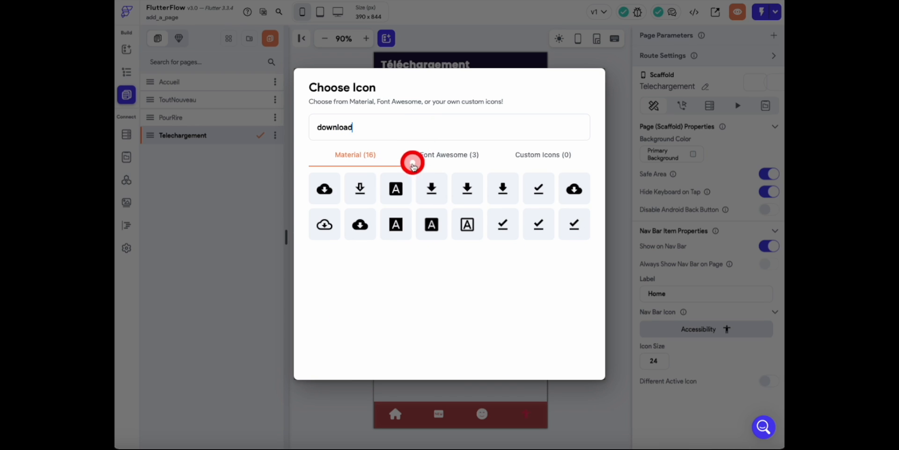
click(368, 189)
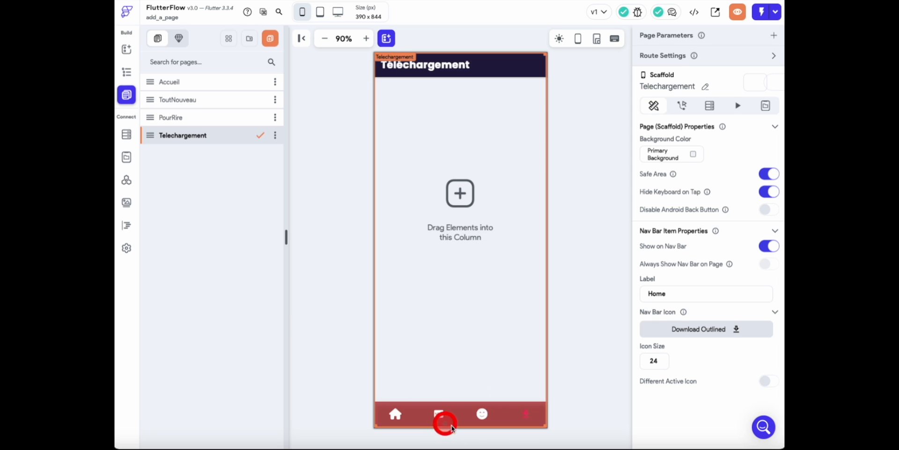
- In the app's NavBar & AppBar settings, enable labels for both selected and unselected nav bar items
click(366, 38)
scroll(554, 327, down, 2)
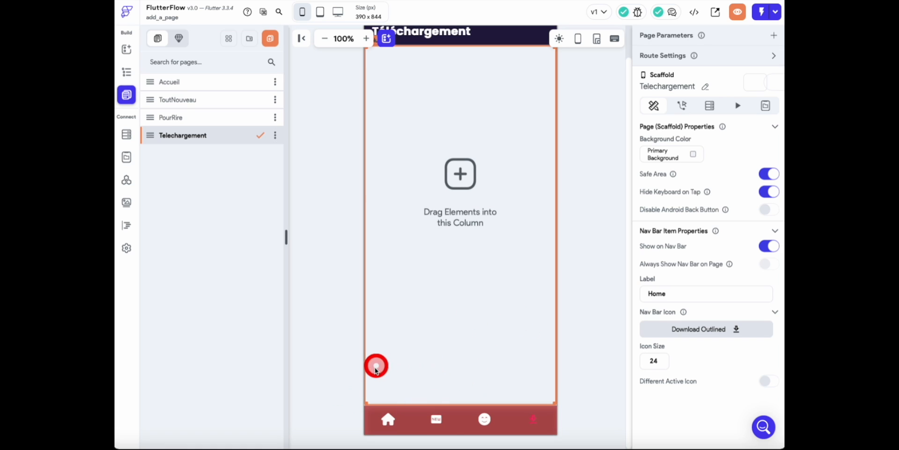
click(127, 250)
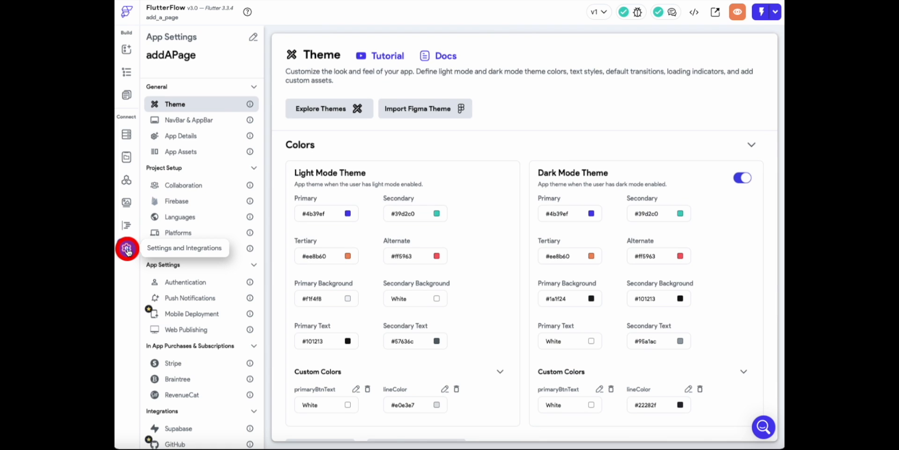
click(196, 122)
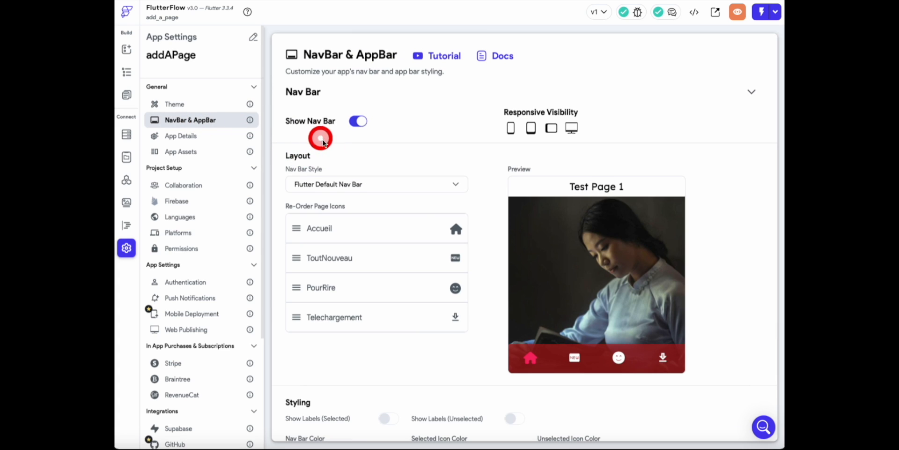
scroll(398, 275, down, 3)
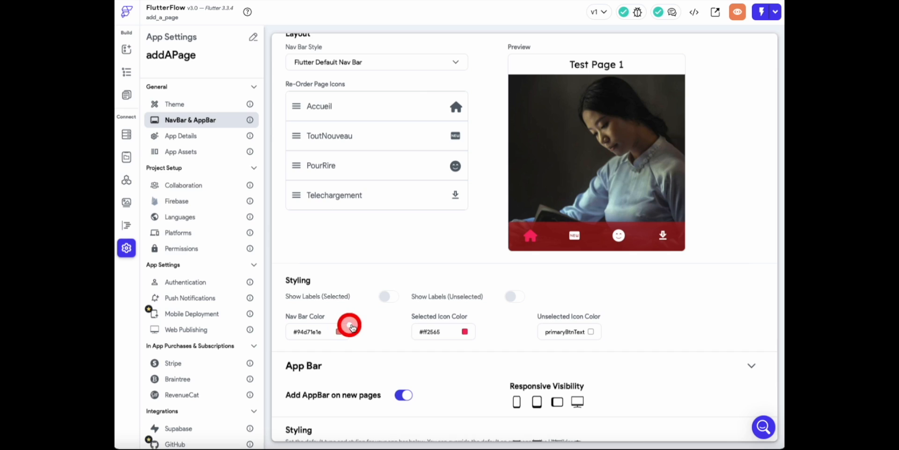
click(389, 298)
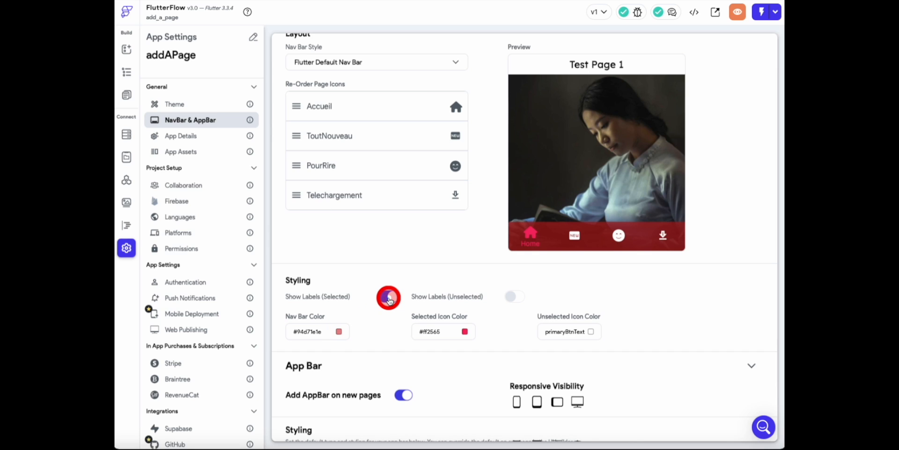
click(512, 299)
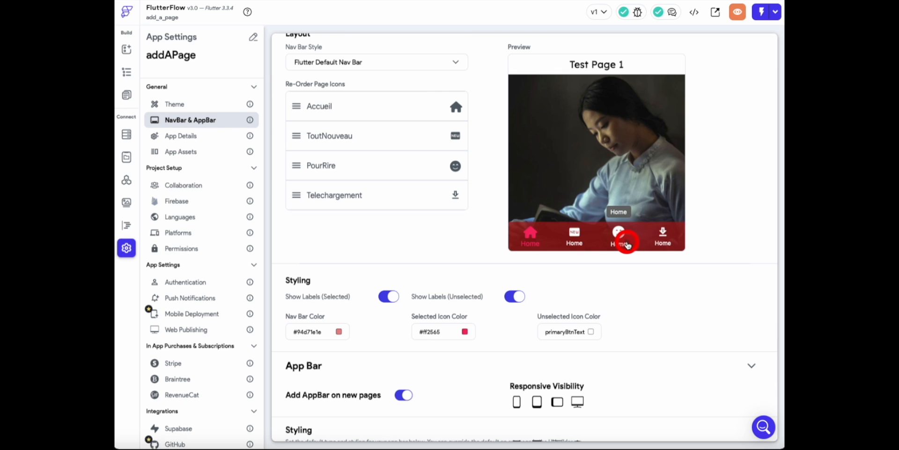
- Set the Nav Bar Color to the recently used blue #0c3fea
click(338, 332)
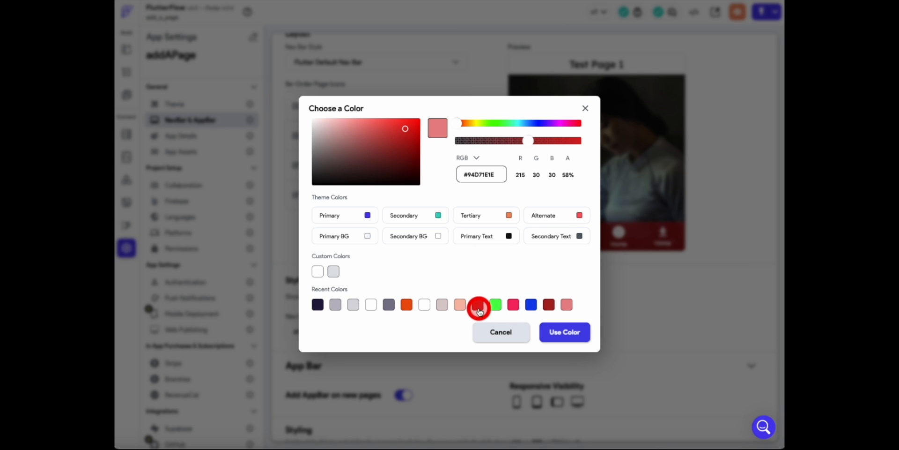
click(531, 305)
click(560, 333)
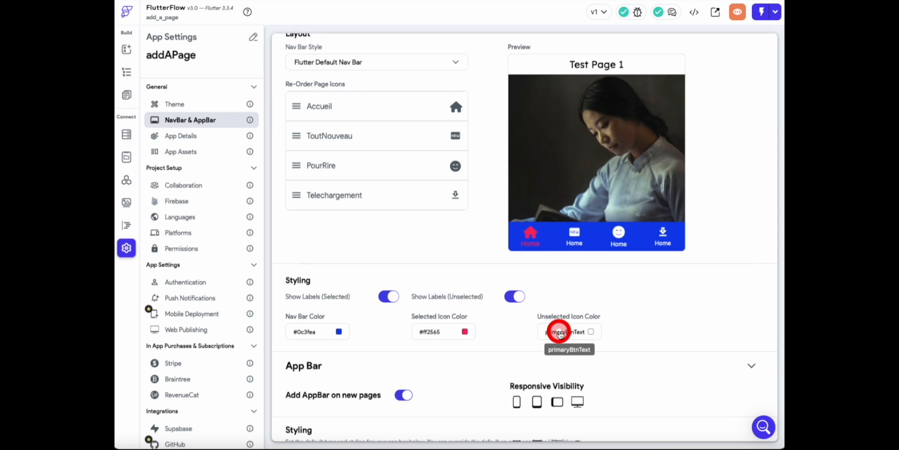
- Set the Selected Icon Color to the recent blue with reduced opacity, #550c3fea
click(466, 331)
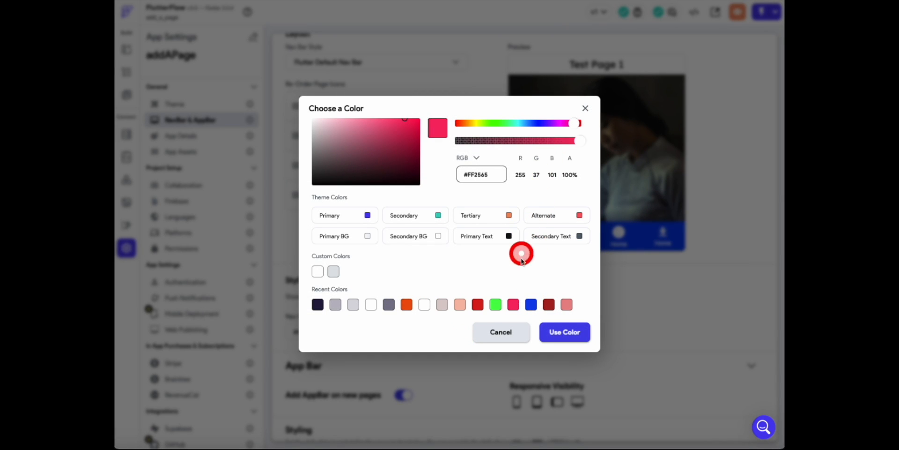
click(531, 304)
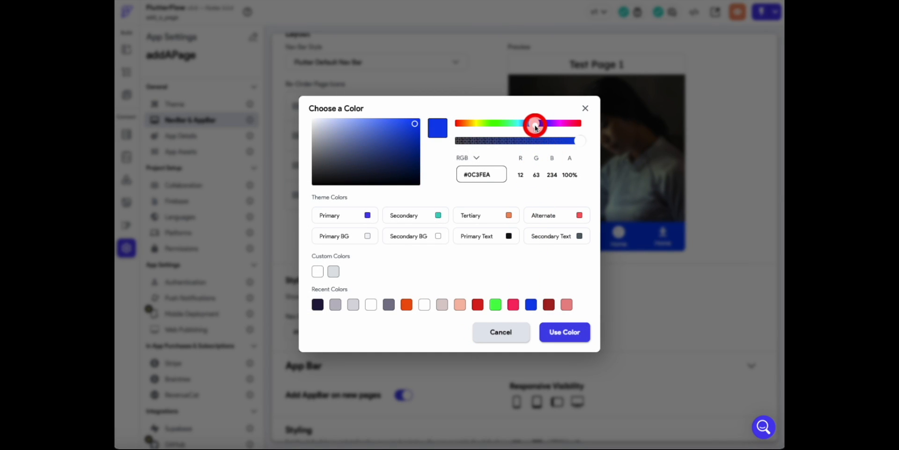
drag(576, 141, 498, 140)
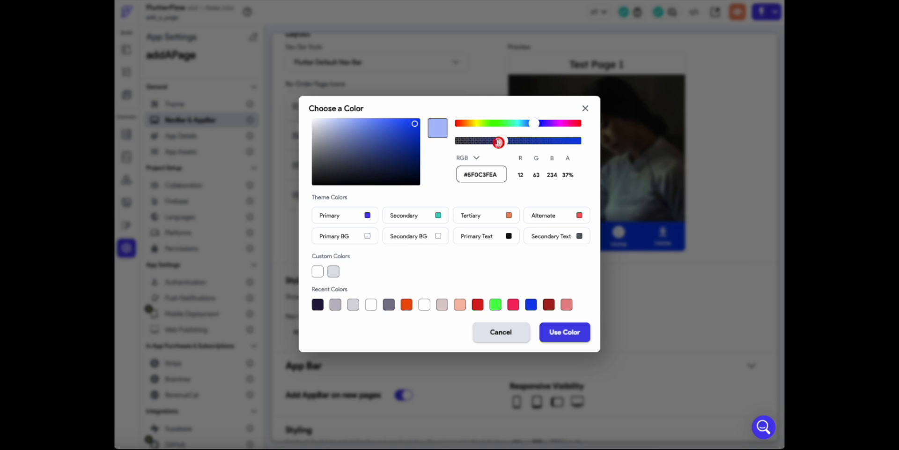
click(562, 340)
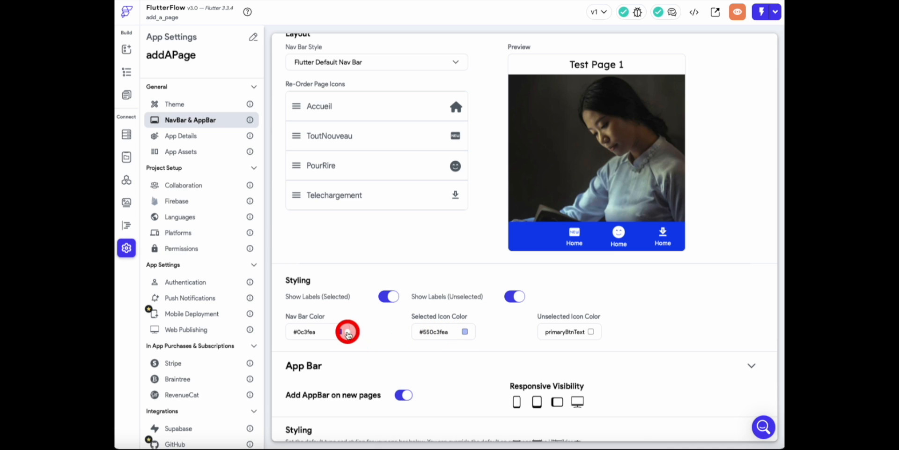
- Set the Unselected Icon Color to the recently used semi-transparent white #67ffffff
click(591, 331)
click(353, 304)
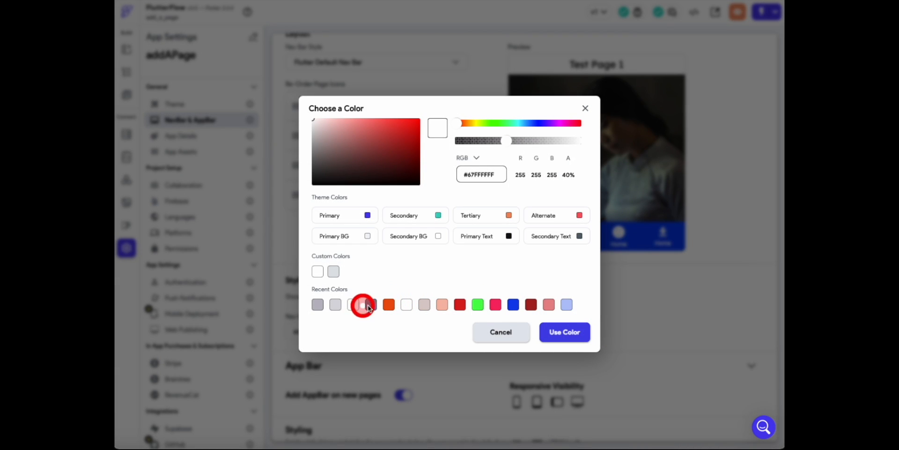
click(564, 331)
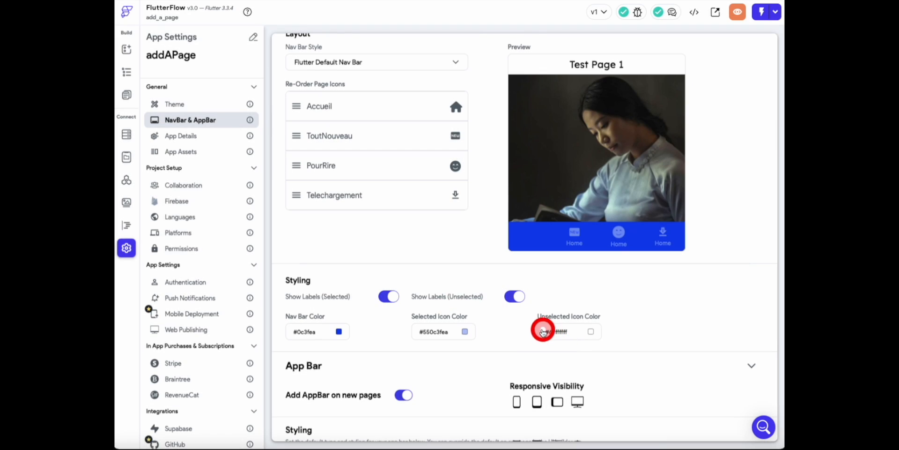
- Set the Selected Icon Color to the recently used near-opaque white #e3ffffff
click(465, 331)
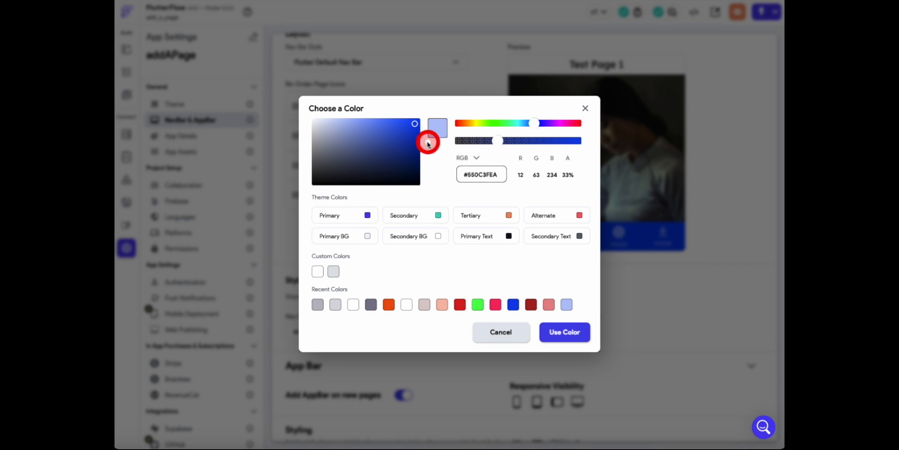
click(405, 305)
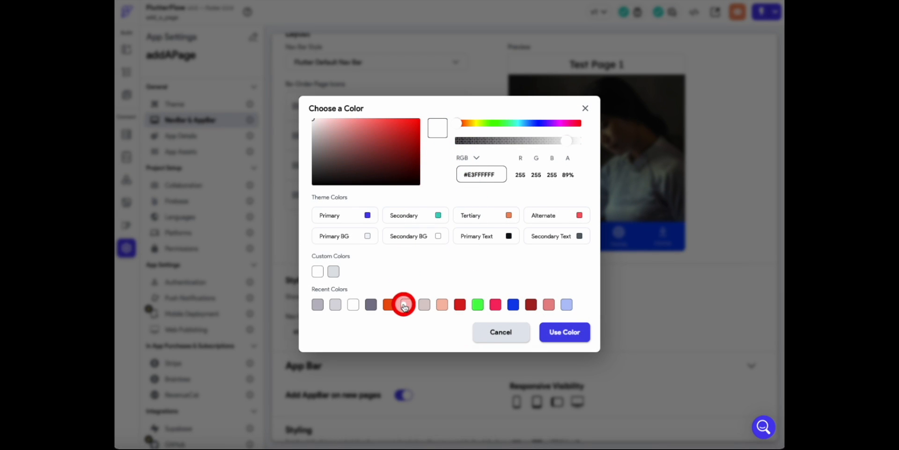
click(565, 332)
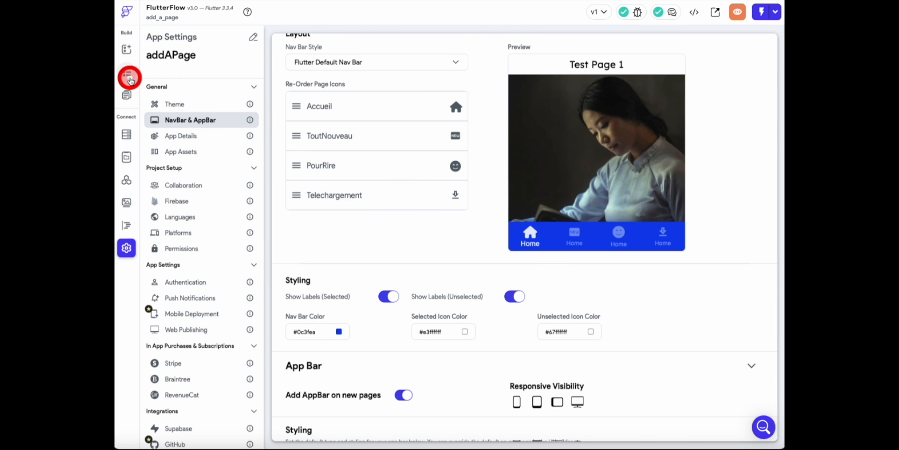
- Return to the page list and set the Telechargement page's nav bar label to "Téléchargement"
click(126, 97)
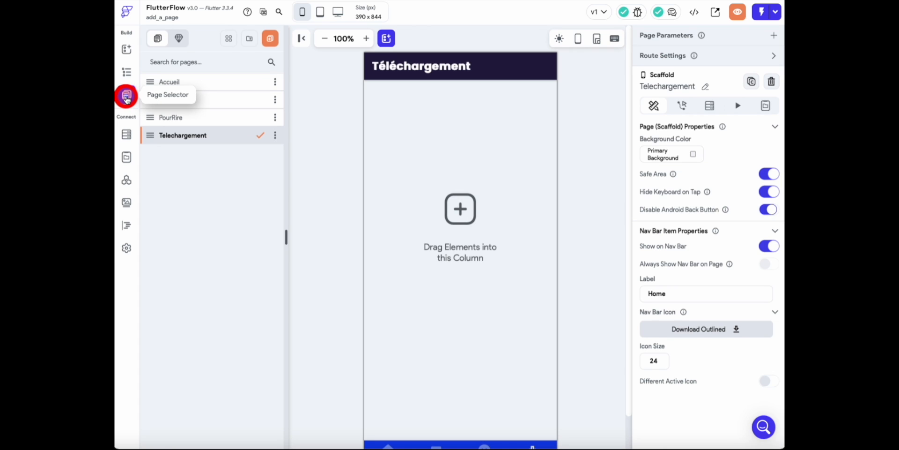
click(189, 122)
click(188, 135)
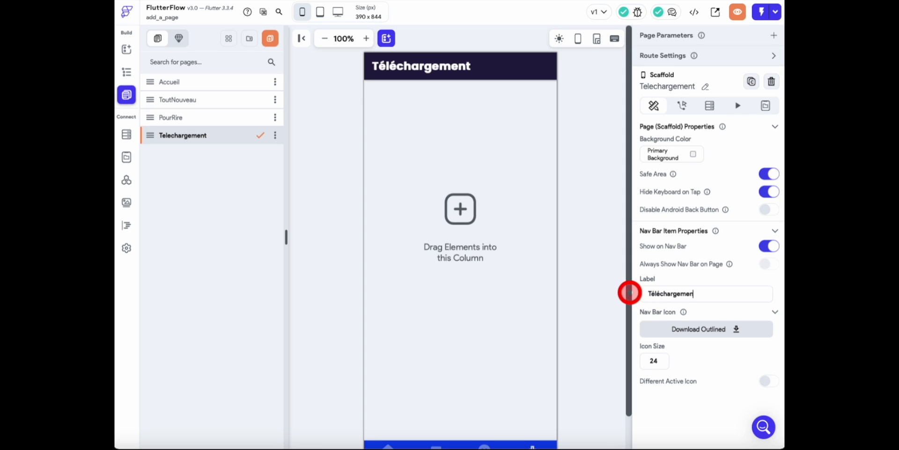
text(t)
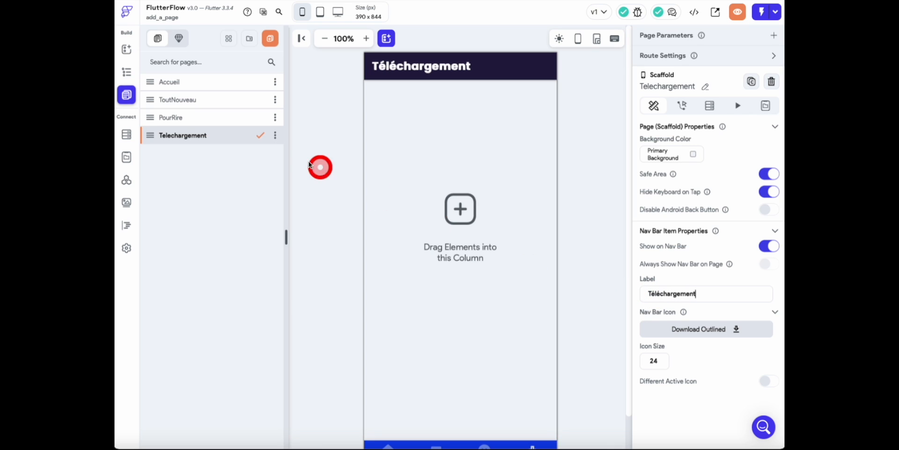
- Set the PourRire page's nav bar label to "Pour rire"
click(216, 124)
drag(670, 293, 625, 294)
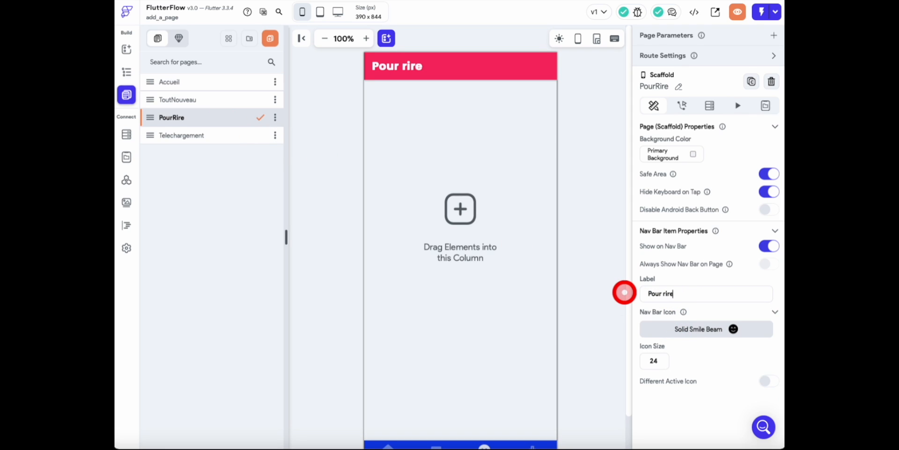
text(Pour rire)
- Set the nav bar labels of the ToutNouveau and Accueil pages to "Tout nouveau" and "Accueil"
click(206, 99)
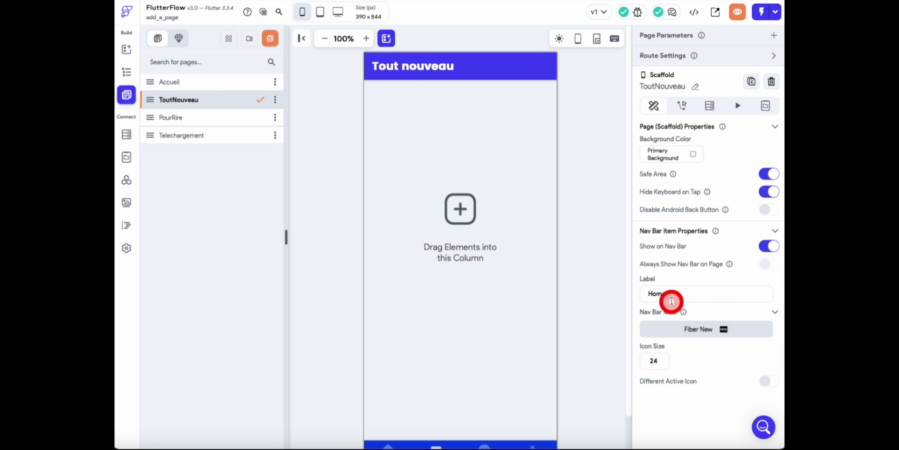
drag(671, 294, 624, 294)
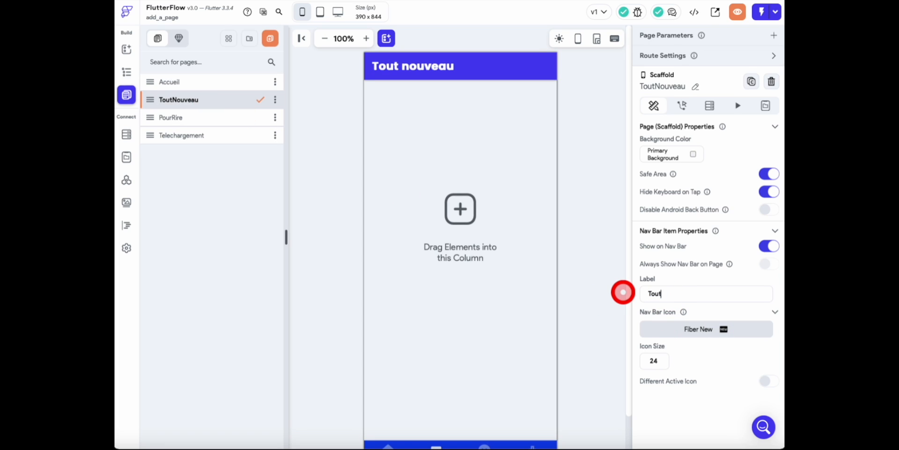
click(200, 82)
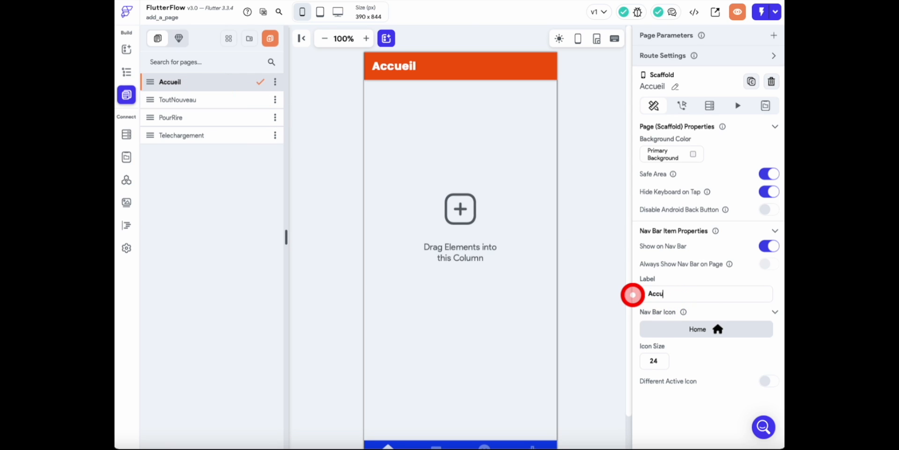
click(582, 255)
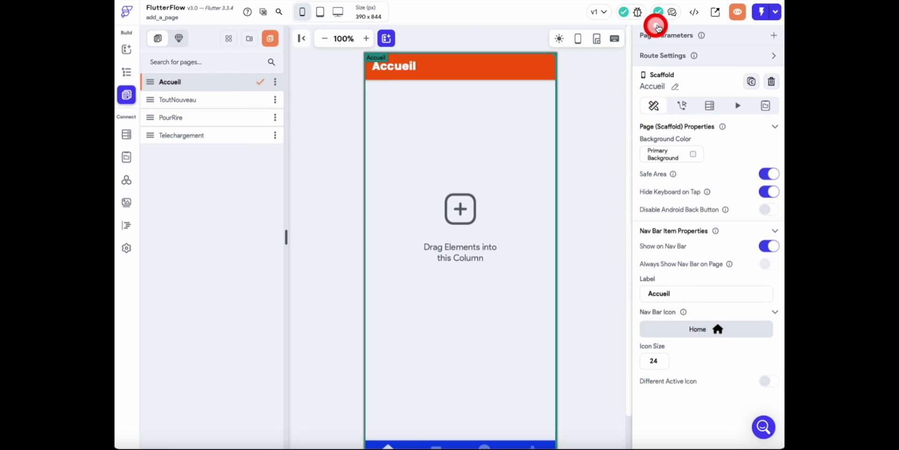
- Launch the app preview to check the finished nav bar
click(737, 16)
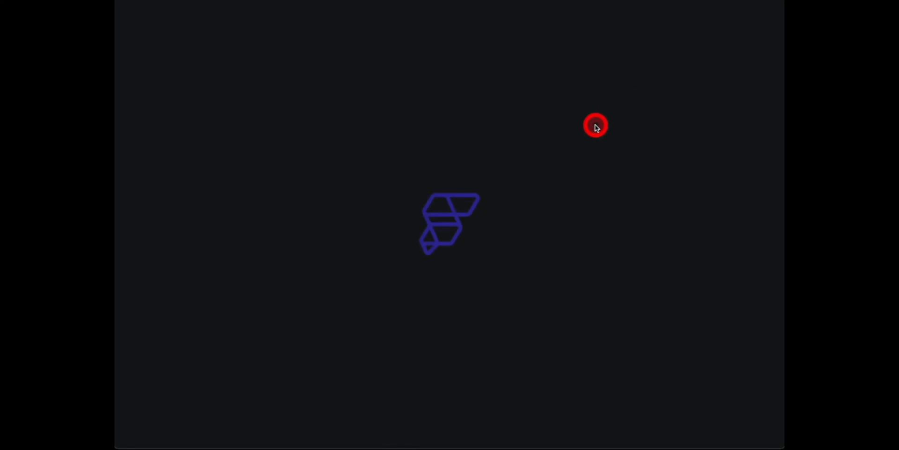